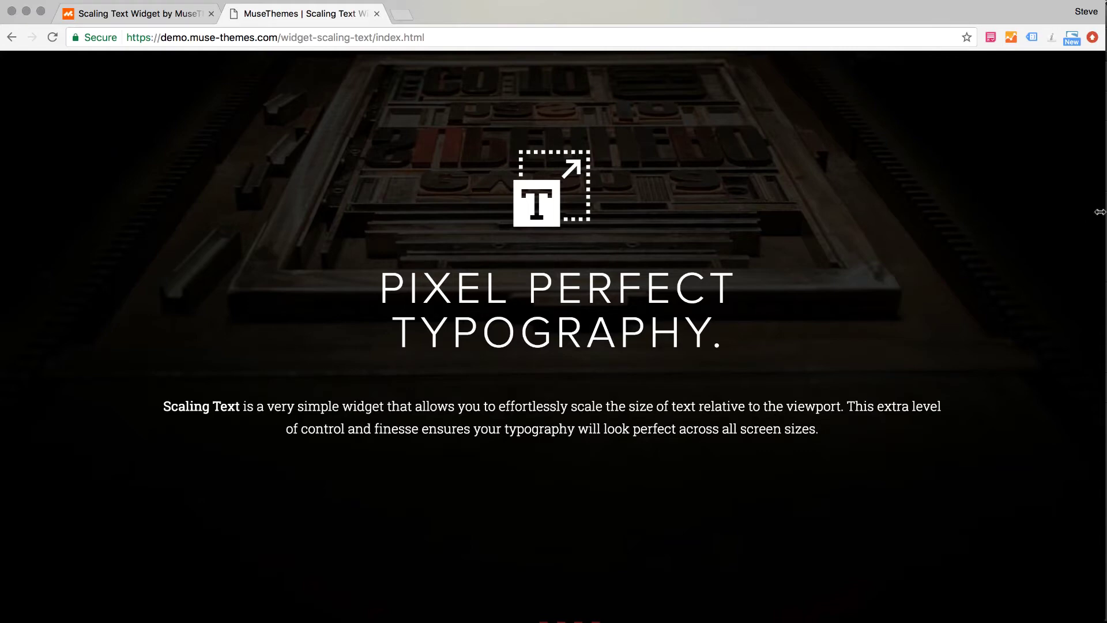
- Watch the Make an Impact headline rescale as Chrome narrows and widens, then return to Muse
drag(1104, 214, 1105, 238)
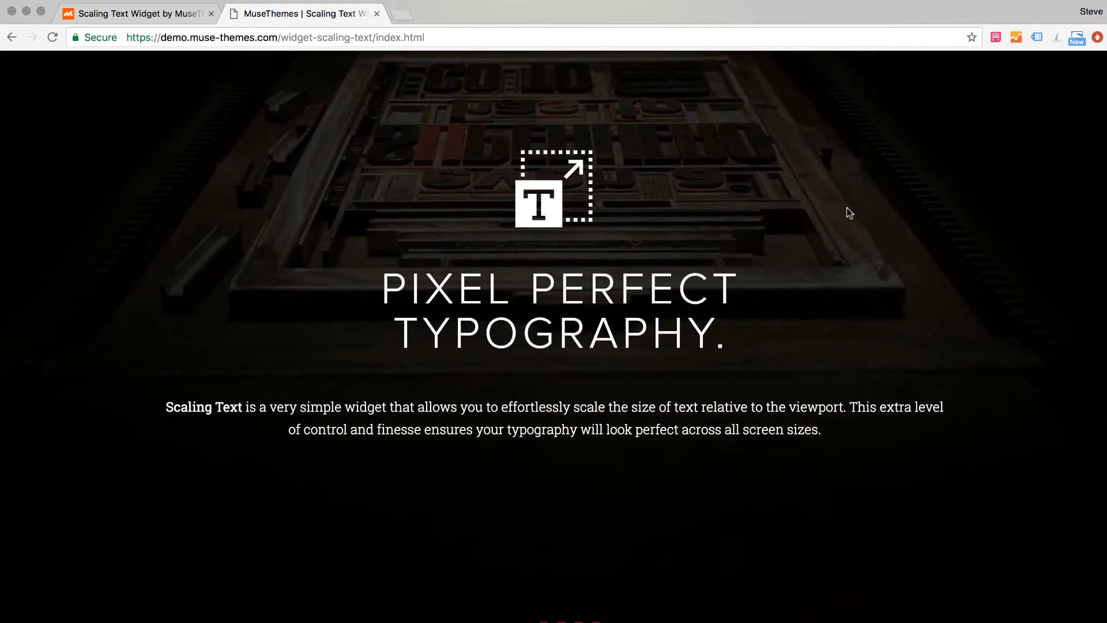
scroll(846, 212, down, 10)
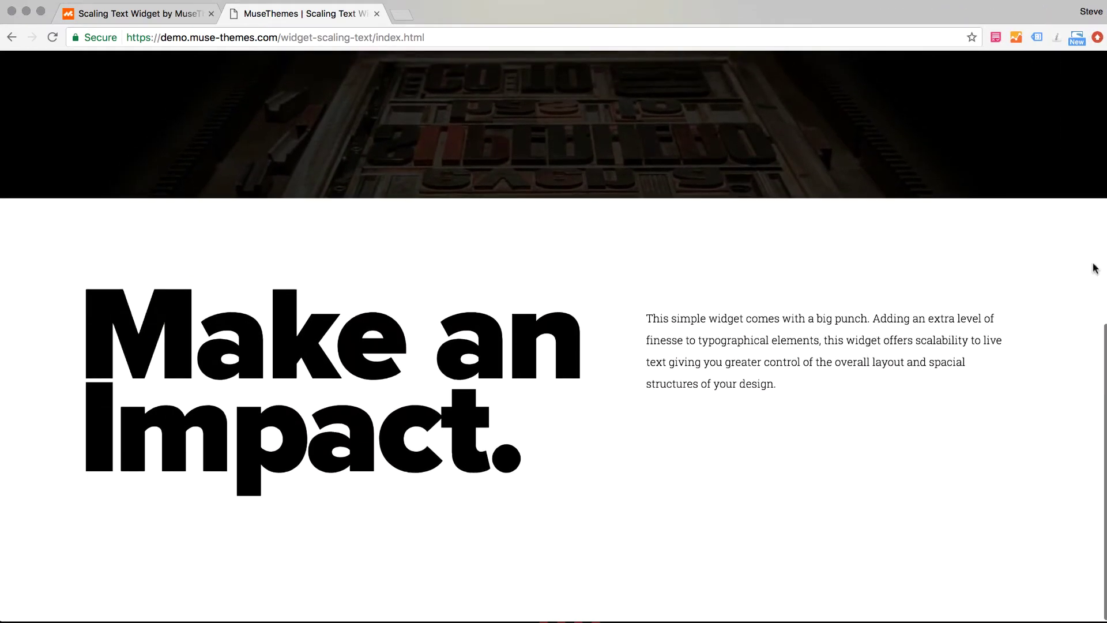
drag(1106, 267, 1106, 212)
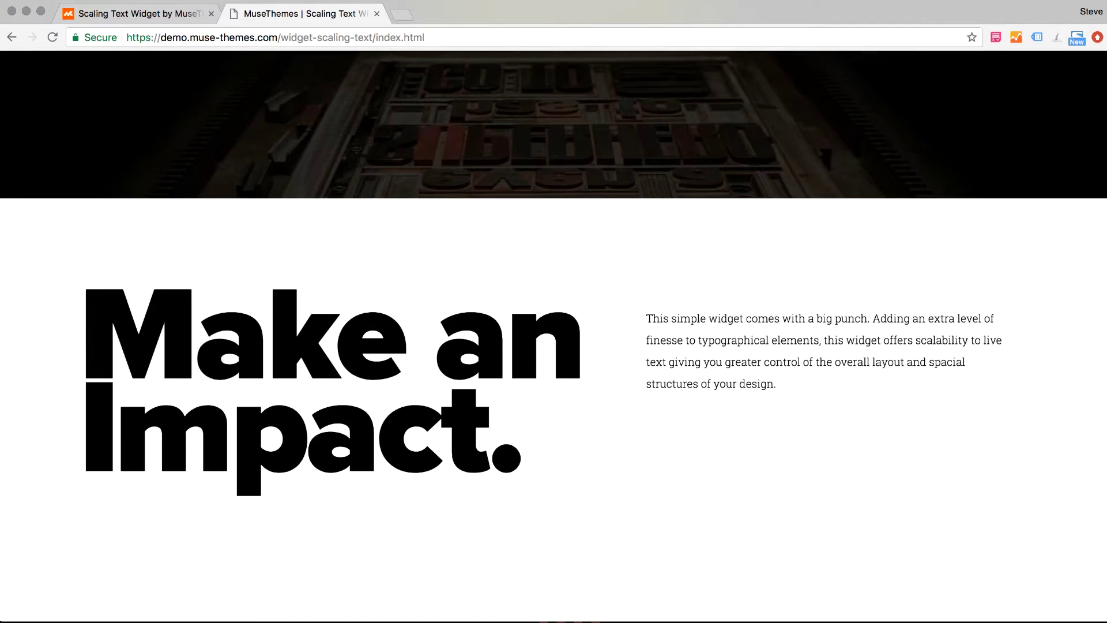
drag(1101, 317, 367, 288)
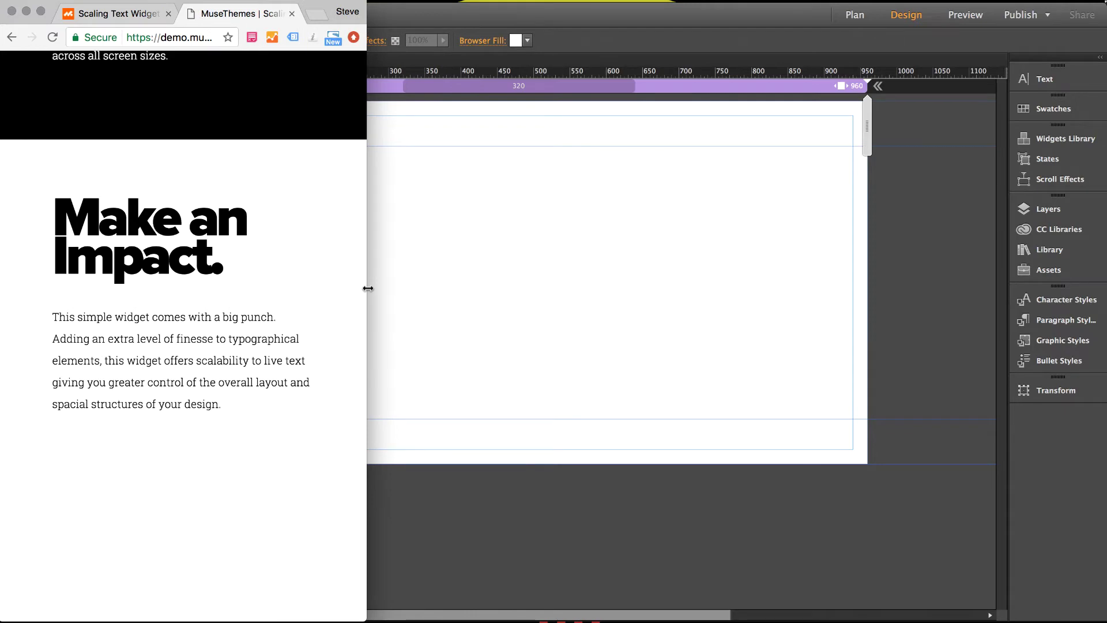
drag(370, 287, 1100, 287)
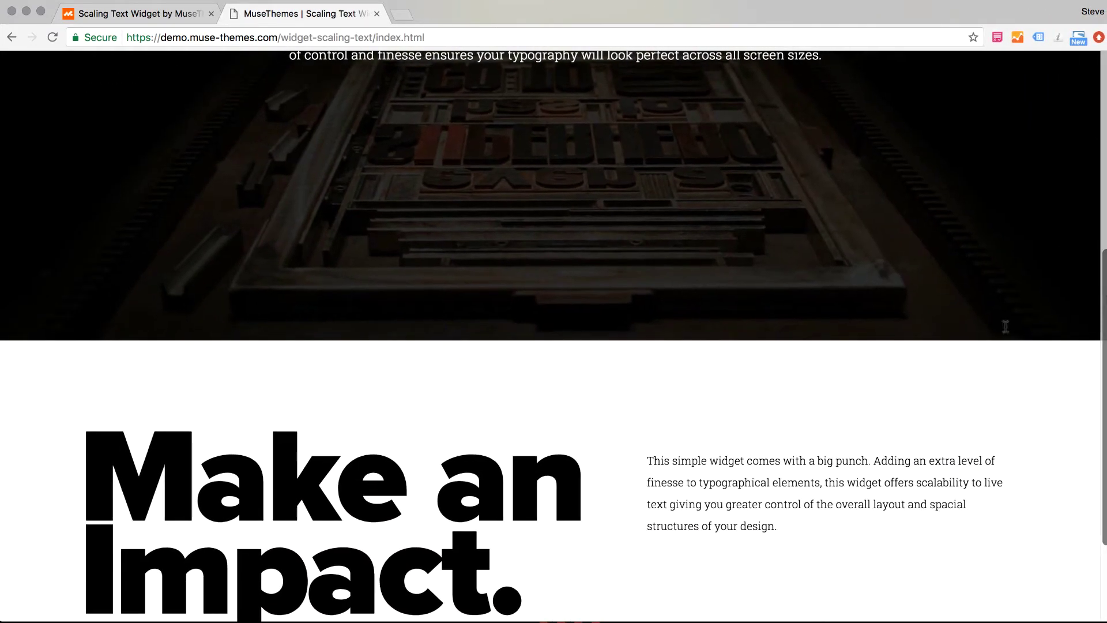
click(371, 621)
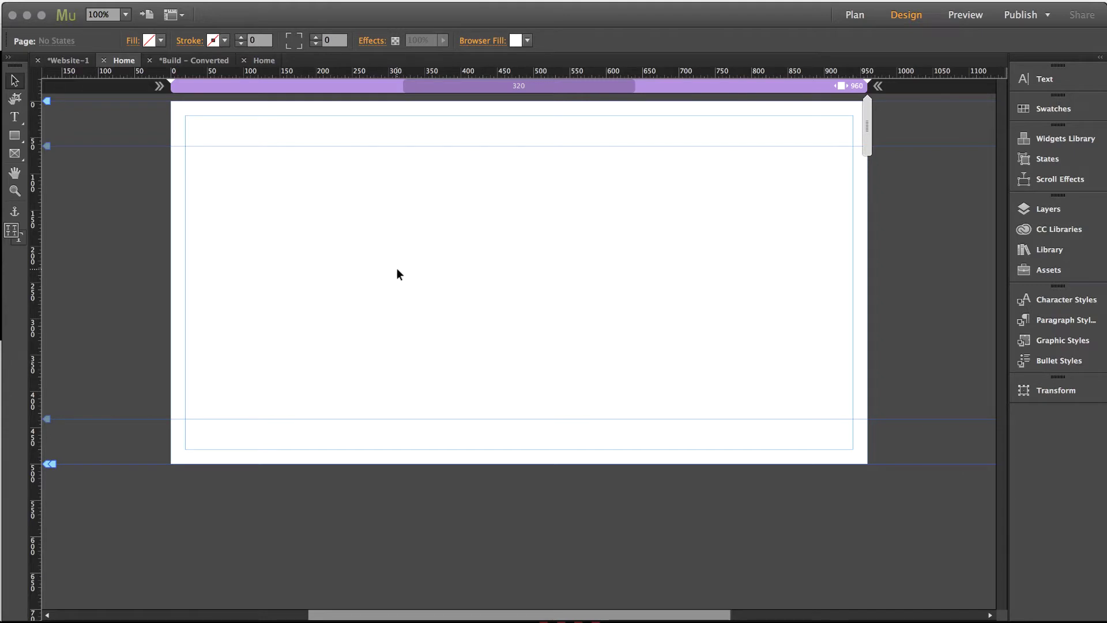
- Place the MT Toolbox Scaling Text widget on the pasteboard just left of the Home page
click(1029, 249)
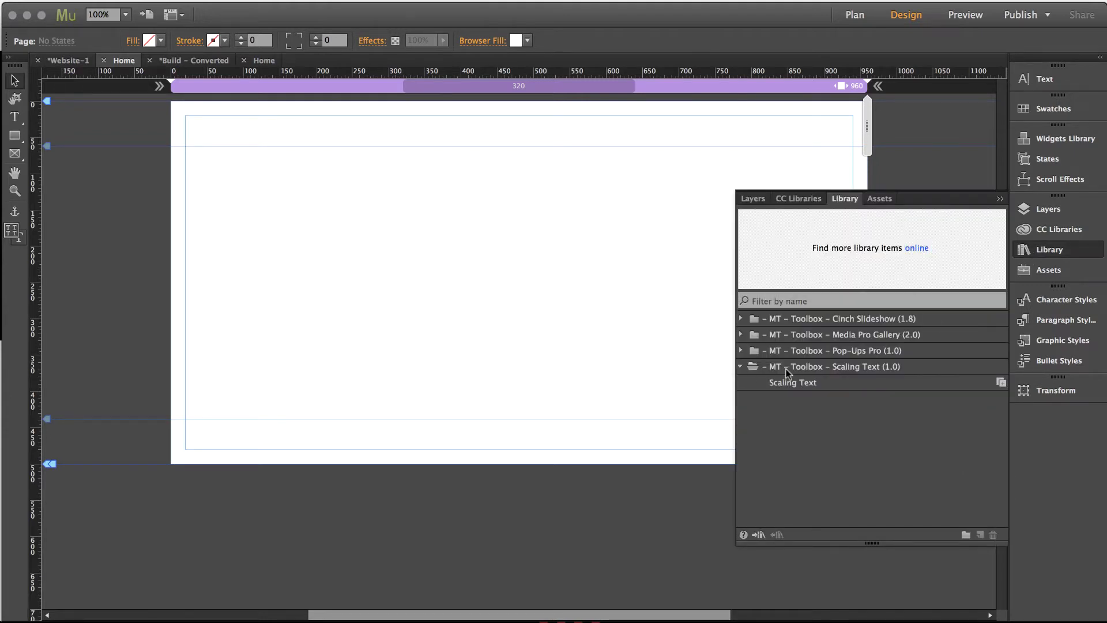
drag(798, 383, 181, 150)
click(1000, 199)
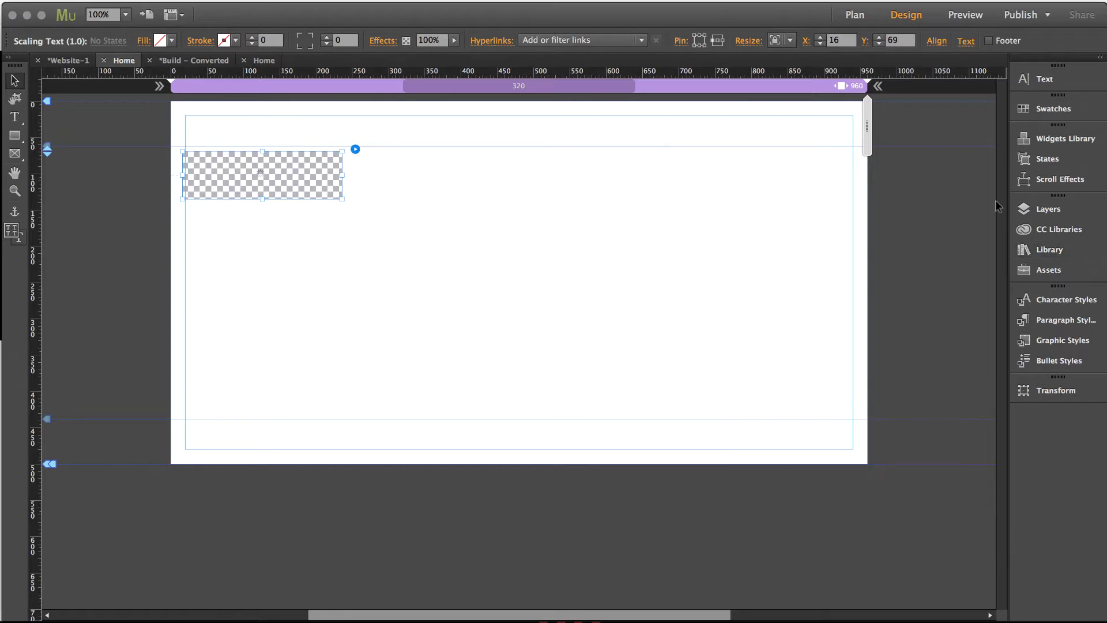
scroll(333, 327, left, 2)
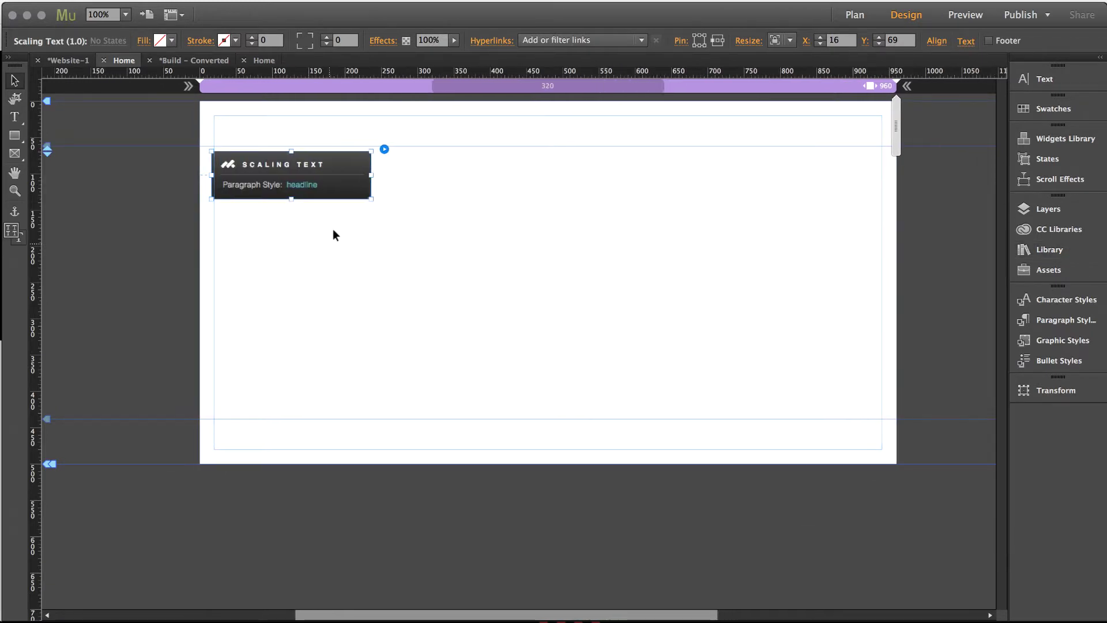
drag(339, 179, 162, 198)
key(Escape)
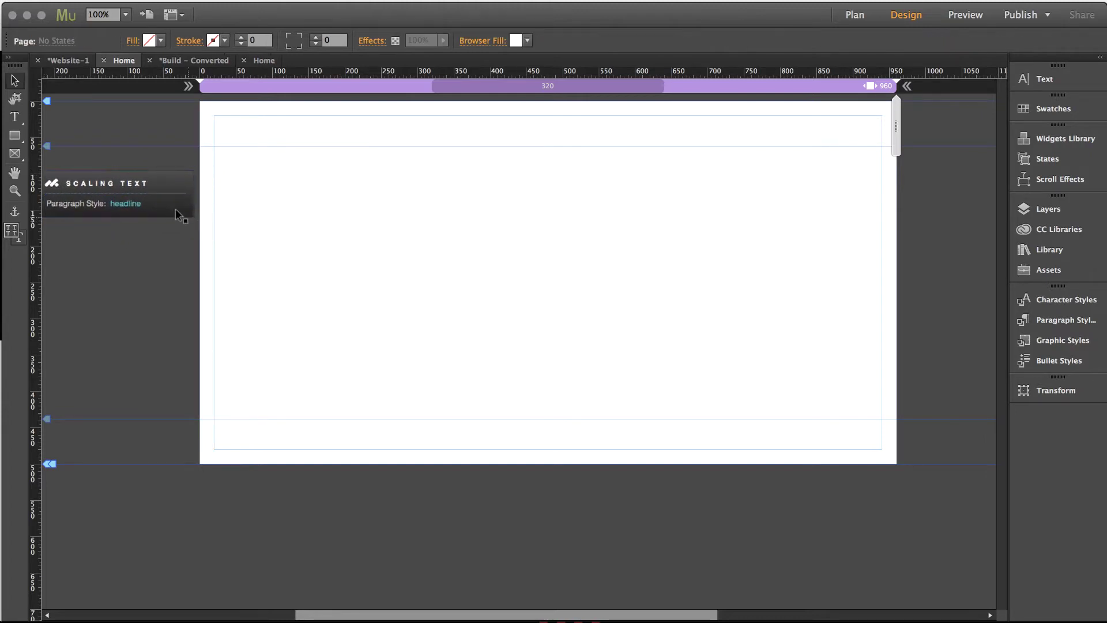
- Draw a wide text frame near the page top containing HEADLINE 1 at size 60
click(15, 117)
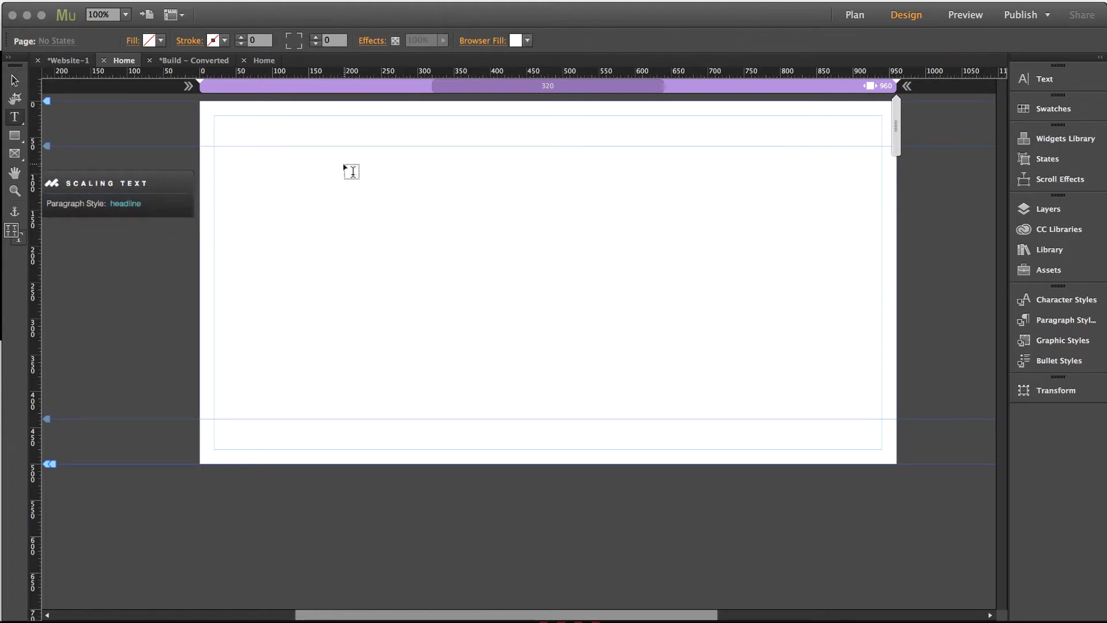
drag(297, 159, 816, 233)
text(HEADLINE 1)
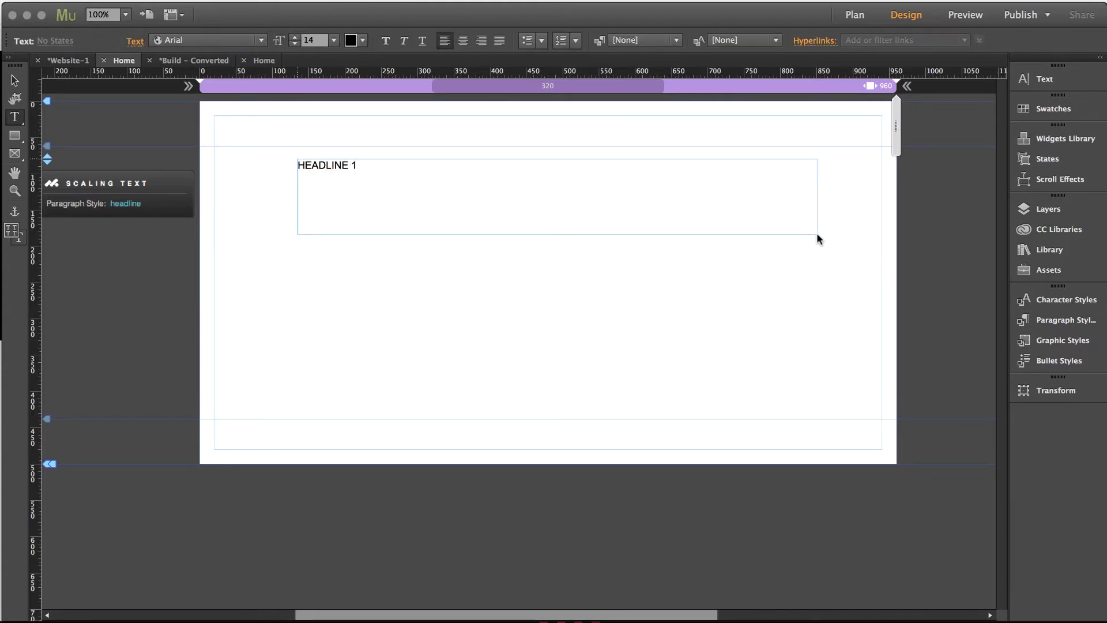
key(super+a)
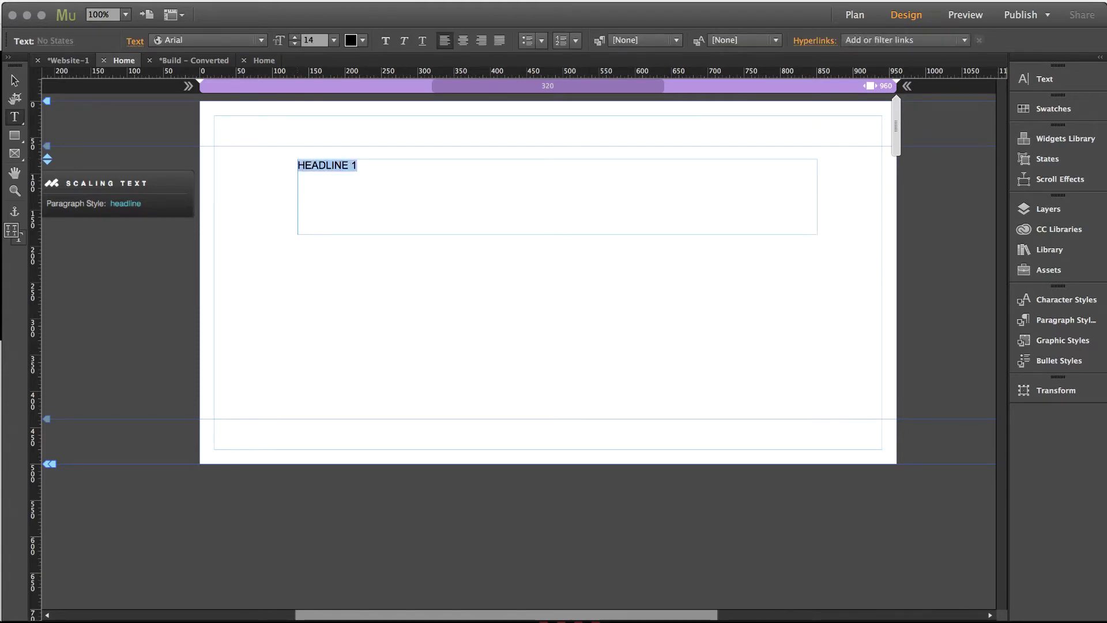
text(60)
key(Return)
- Center-align HEADLINE 1 in Museo Sans 500, enlarge it, and center the frame on the page
click(463, 40)
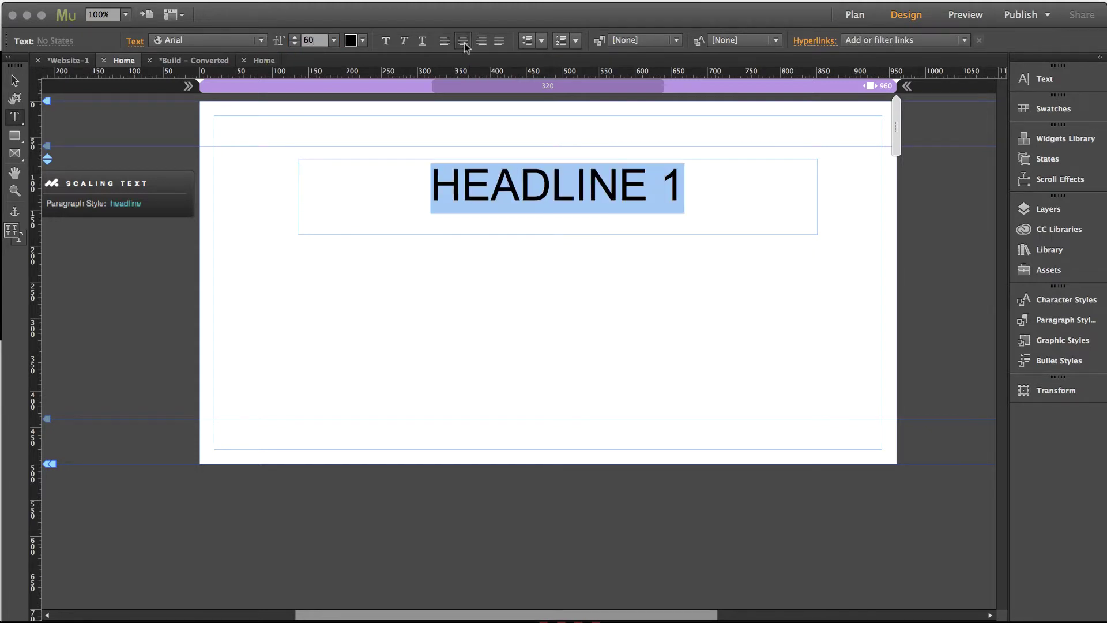
click(255, 39)
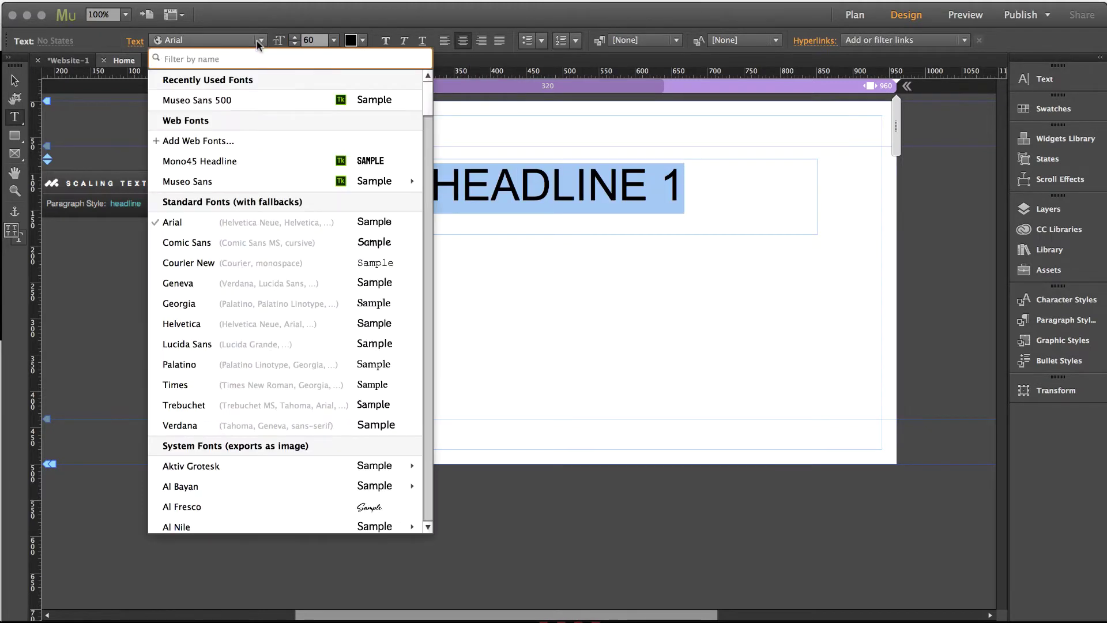
click(221, 165)
click(224, 40)
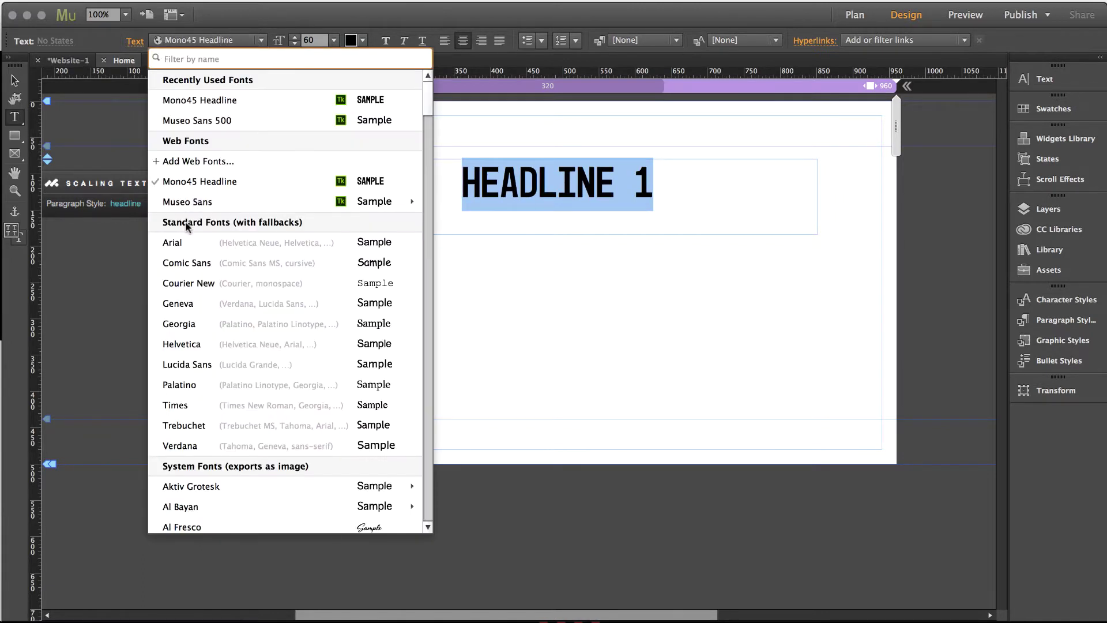
mouse_move(185, 205)
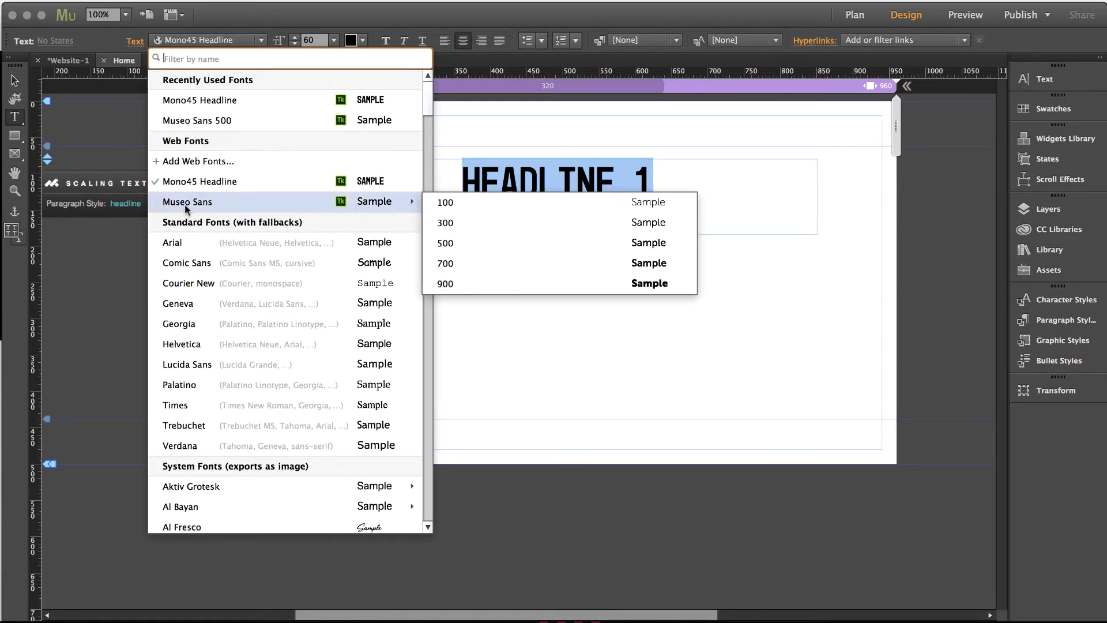
click(447, 239)
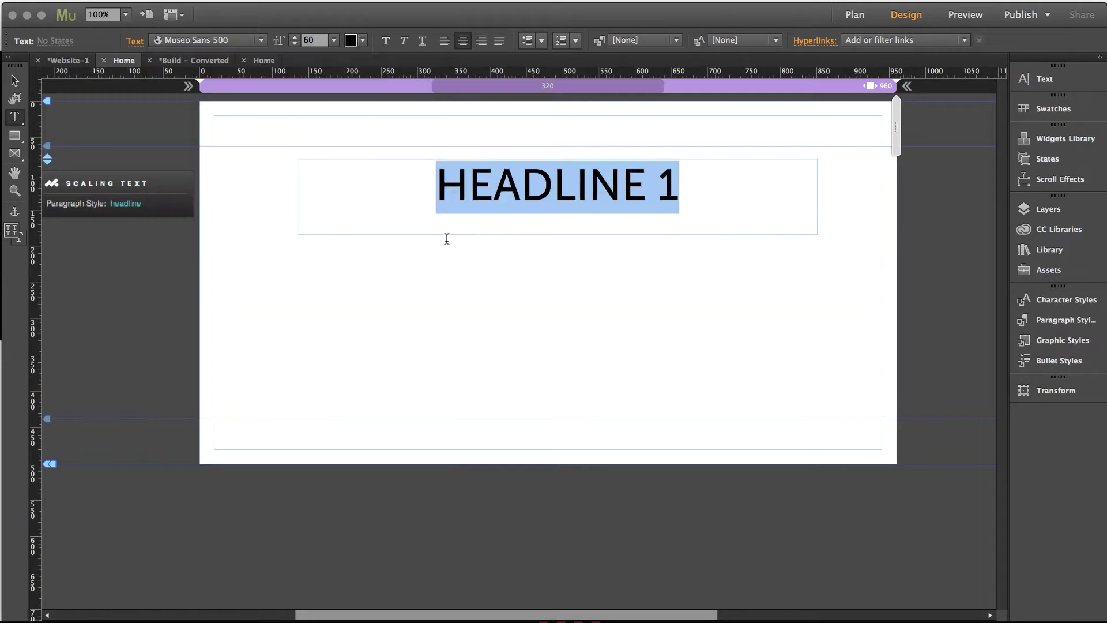
click(295, 37)
click(295, 37)
click(294, 38)
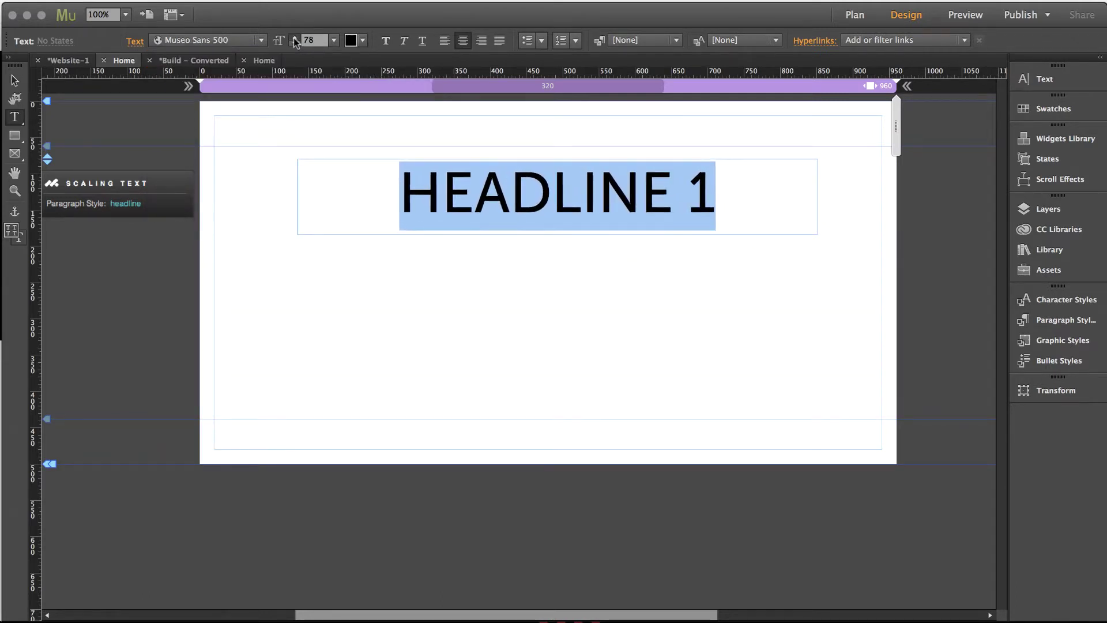
click(16, 80)
drag(541, 187, 532, 193)
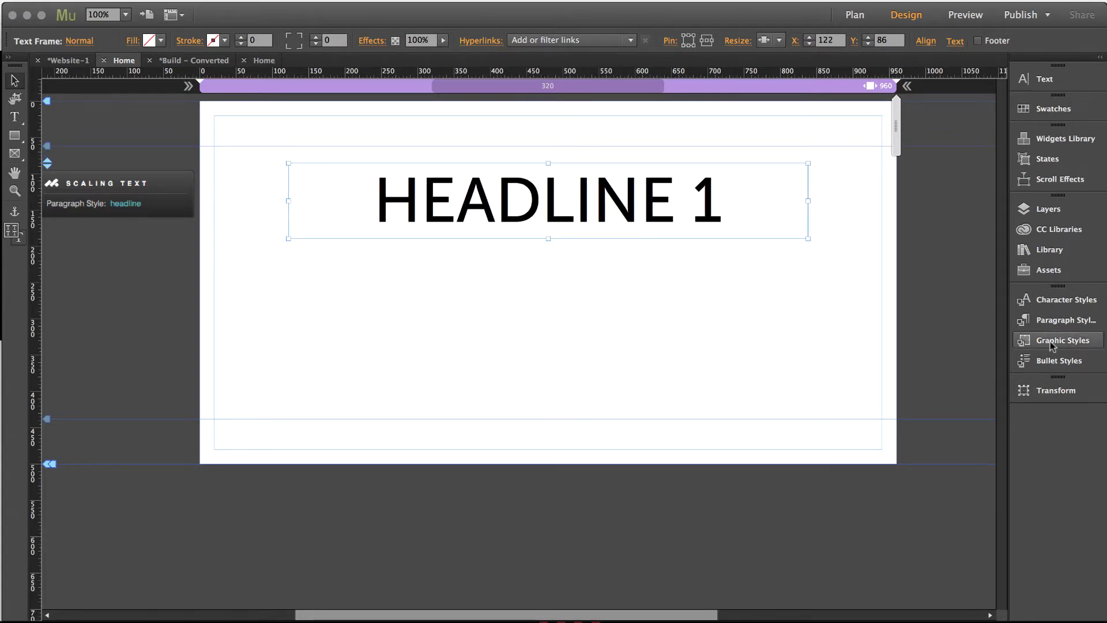
- Create a paragraph style from the headline's formatting and name it scale
click(1051, 322)
click(980, 386)
double_click(901, 321)
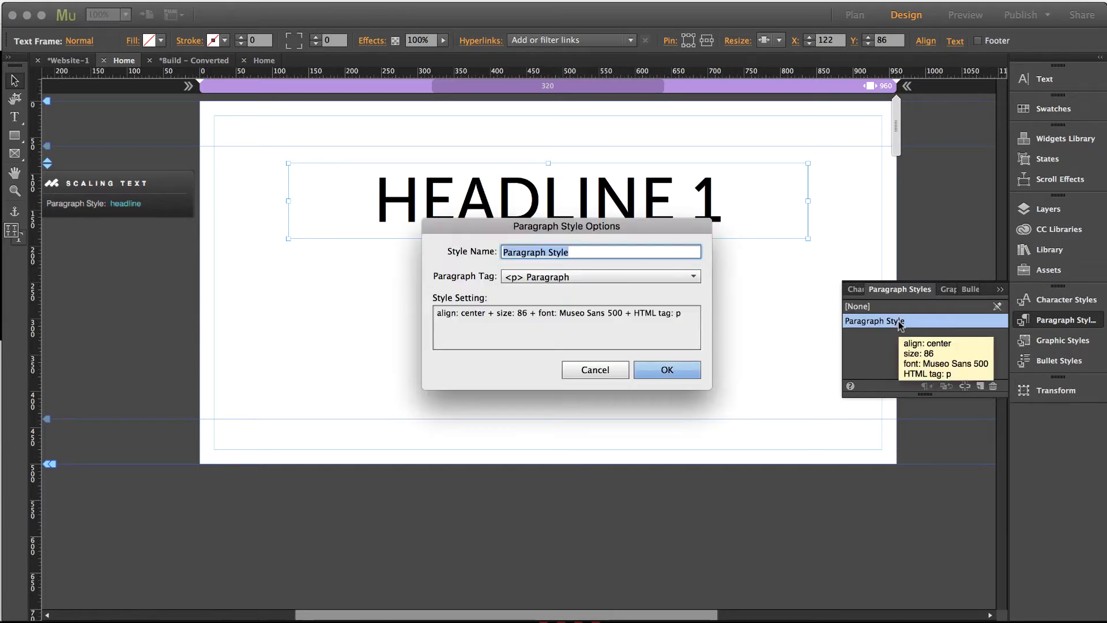
text(SCAL)
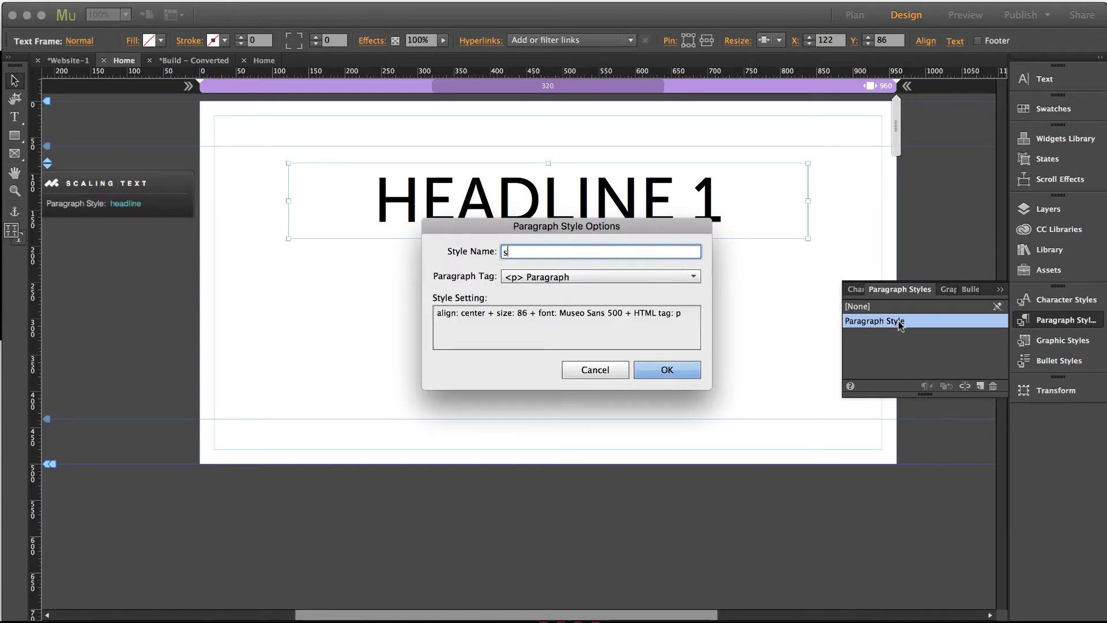
text(val)
click(657, 367)
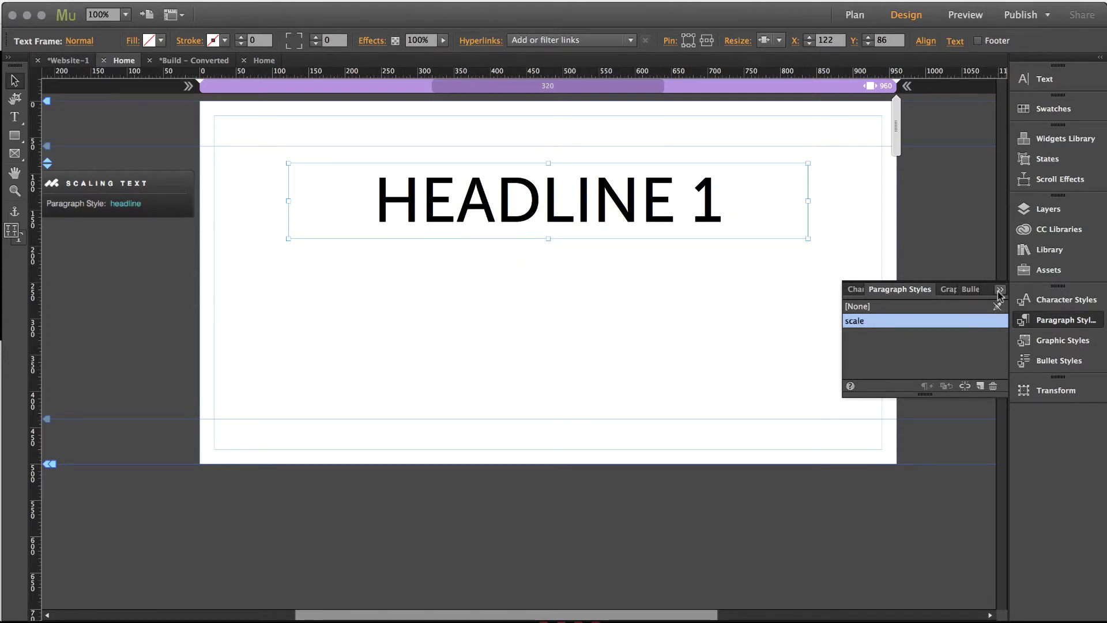
click(999, 290)
scroll(642, 337, left, 1)
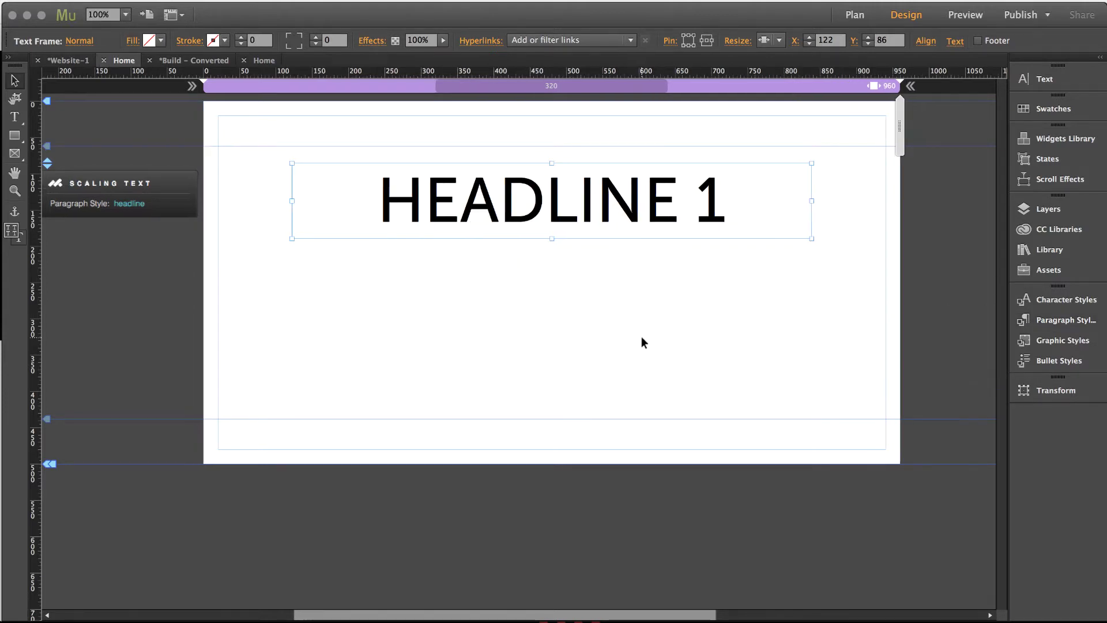
- In the Scaling Text widget's Options, change Paragraph Style from headline to scale
click(175, 203)
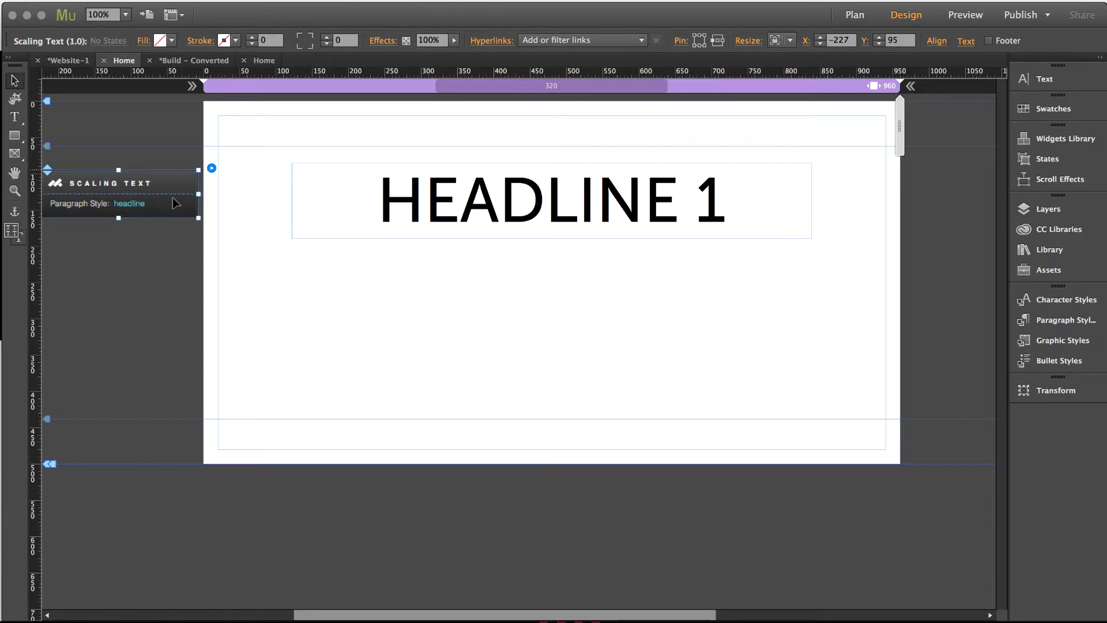
click(211, 168)
click(421, 209)
drag(421, 210, 364, 212)
text(scale)
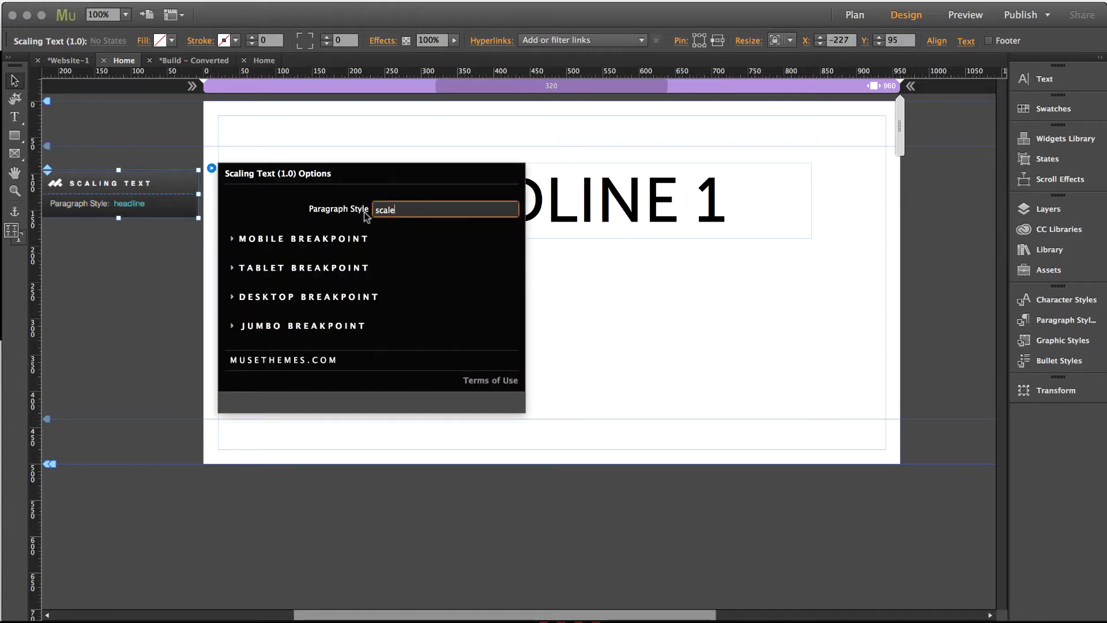
key(Return)
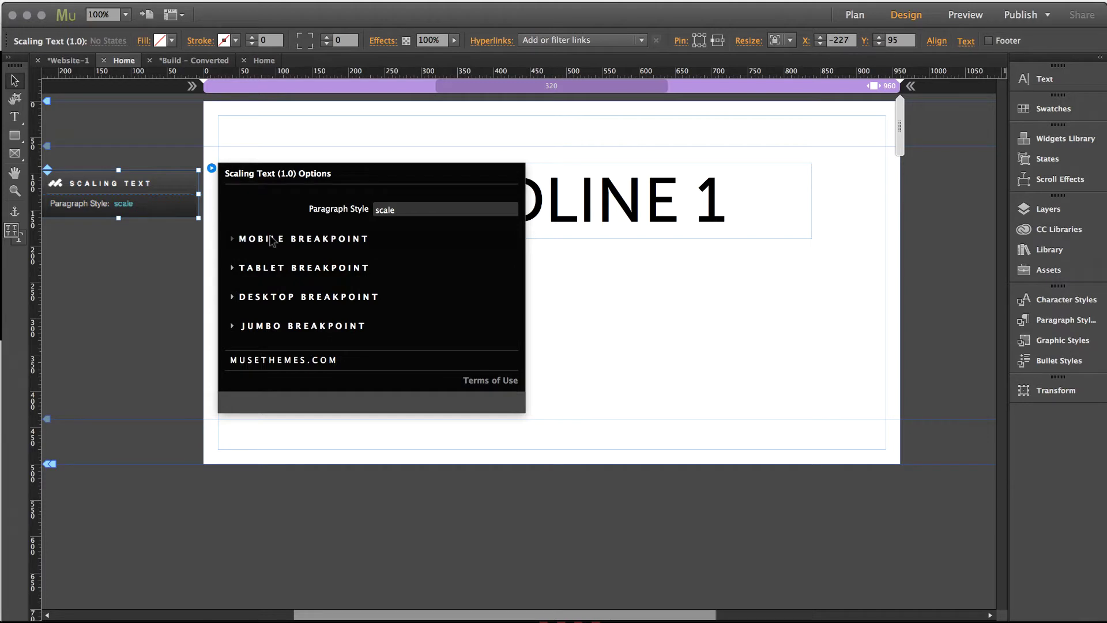
- Set the Mobile Breakpoint Max Width to 5000 px and close the widget options
click(234, 239)
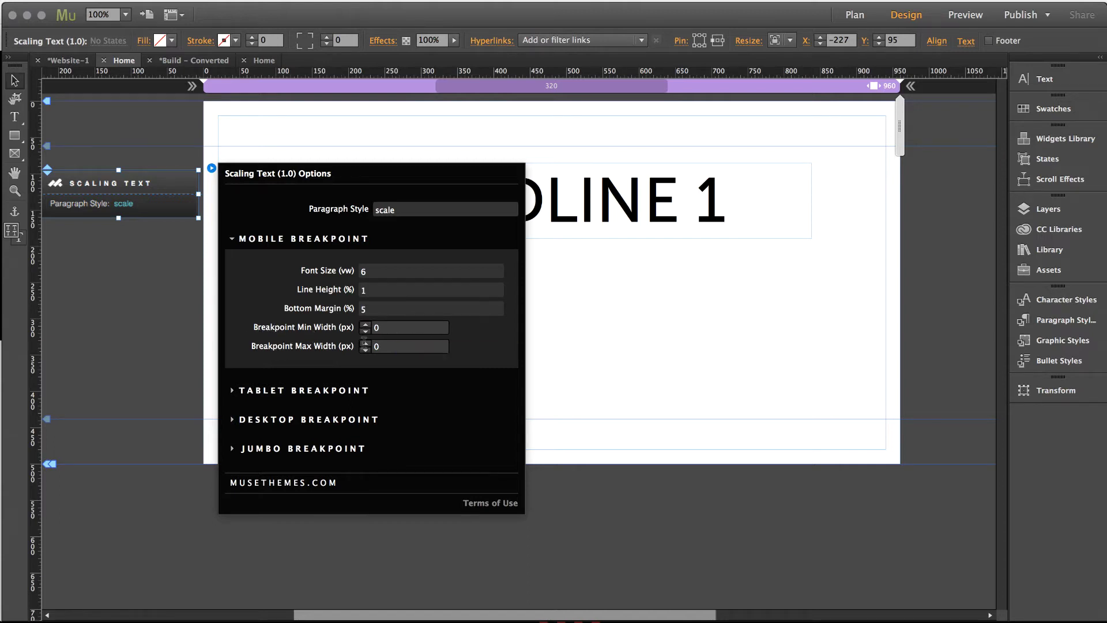
click(375, 346)
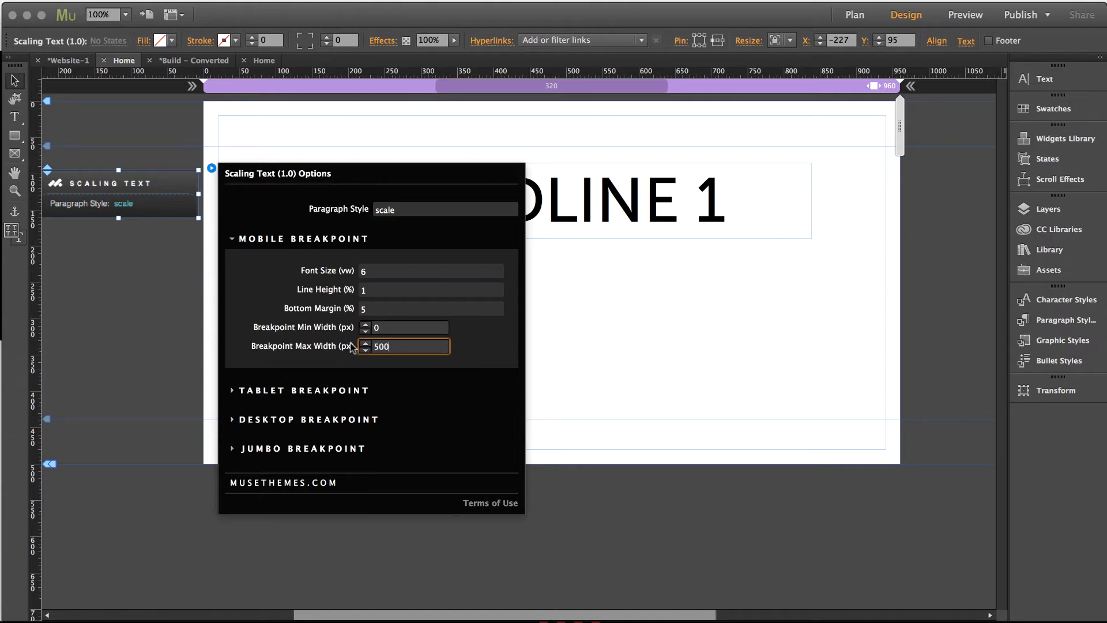
key(Return)
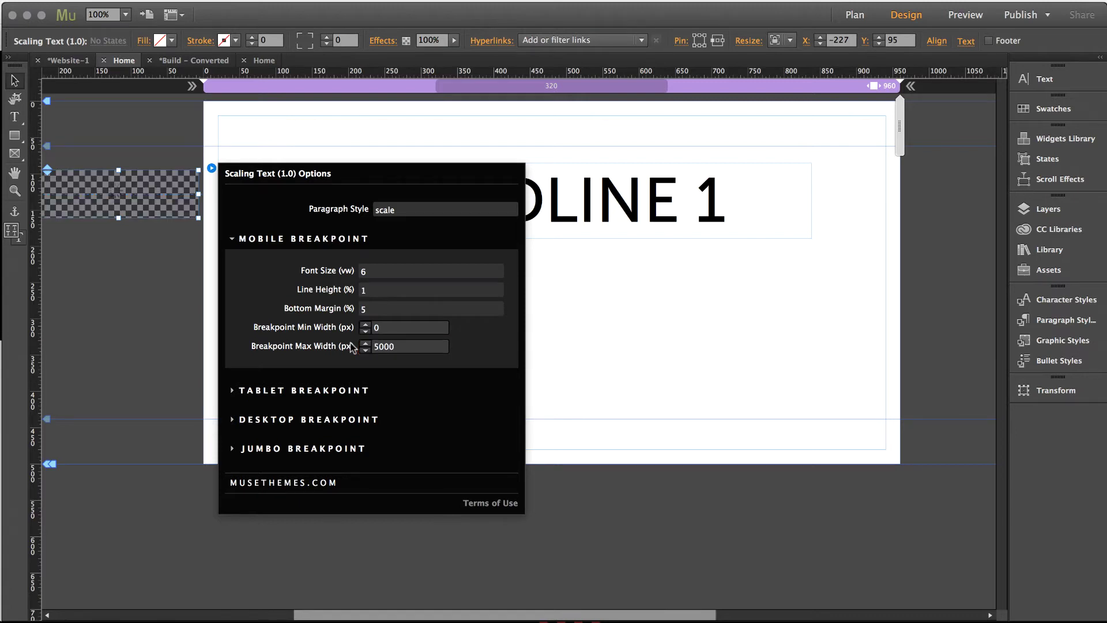
click(634, 333)
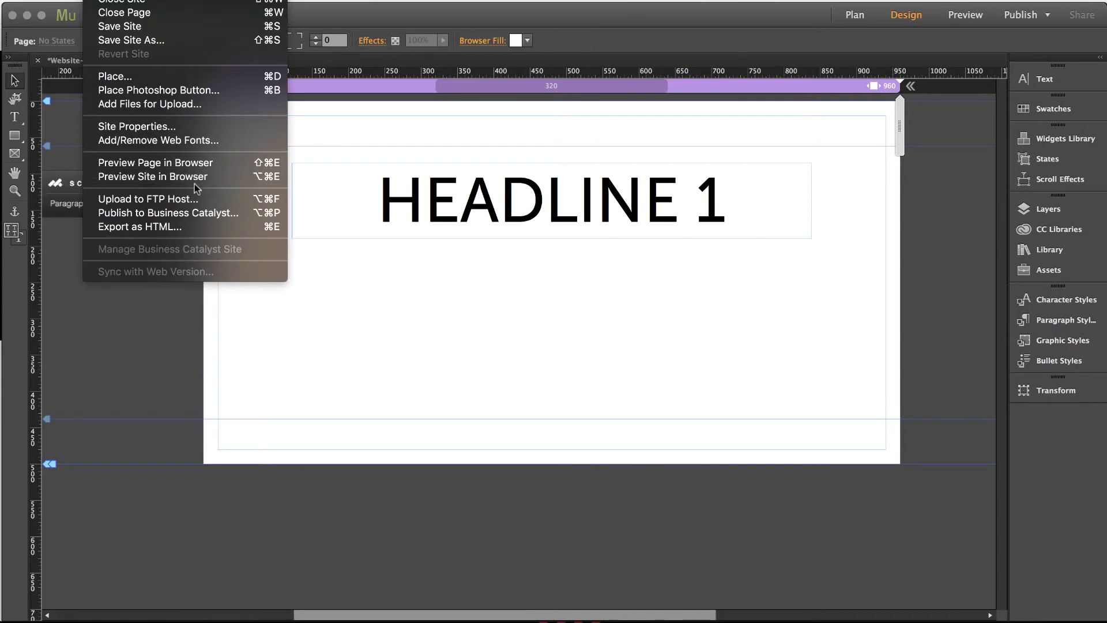
- Preview the Home page with HEADLINE 1 in Chrome via File > Preview Page in Browser
click(188, 162)
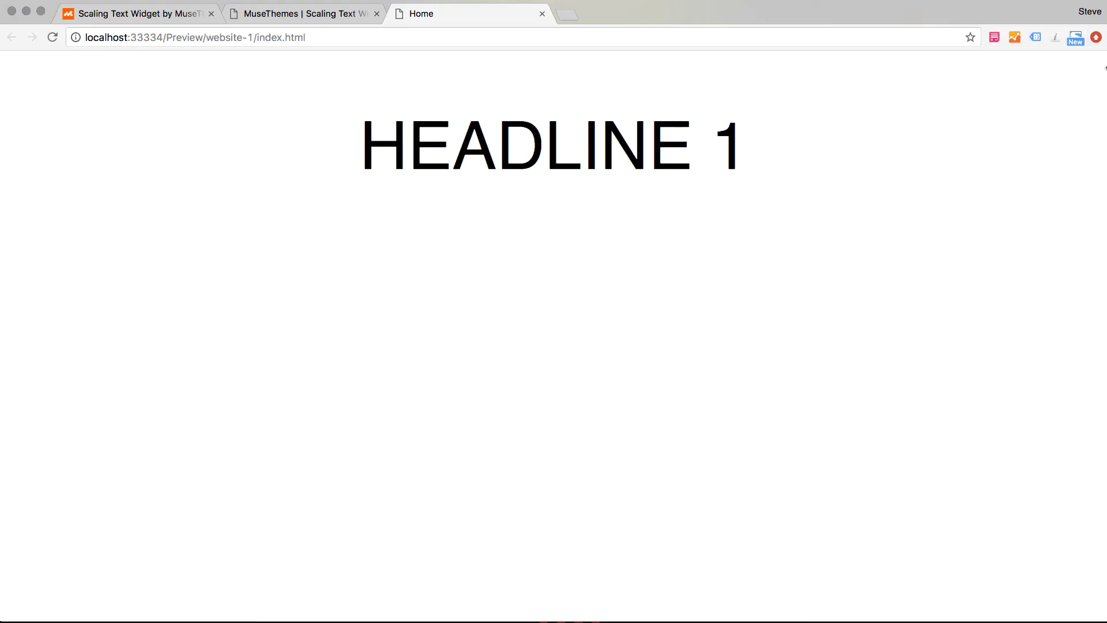
drag(1104, 67, 1103, 106)
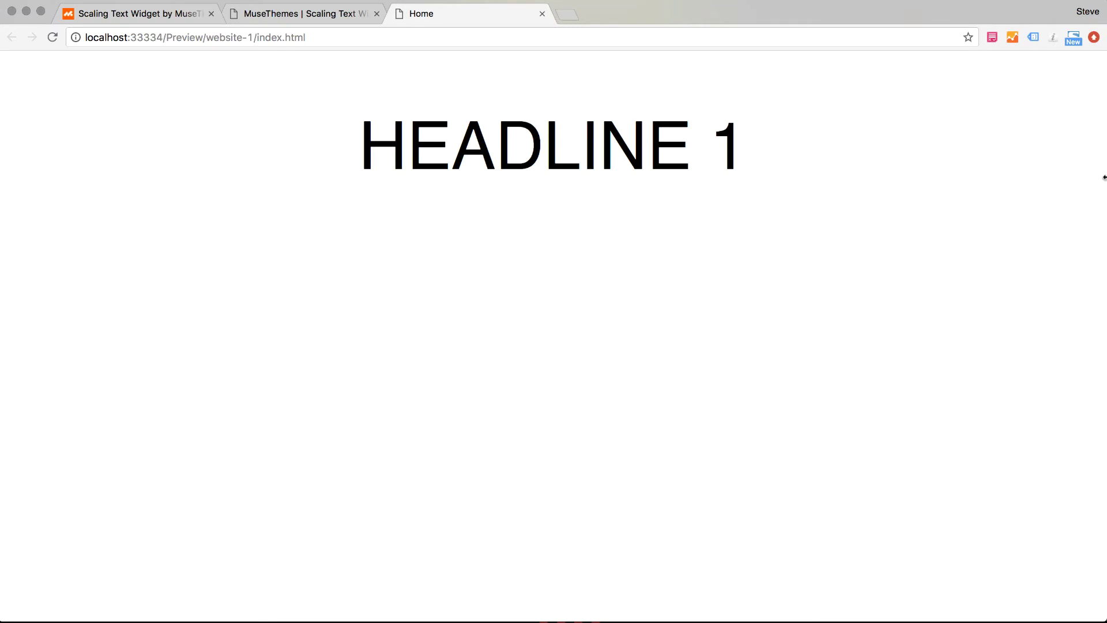
- Narrow the Chrome window to about half the screen so HEADLINE 1 scales down
drag(1104, 177, 496, 261)
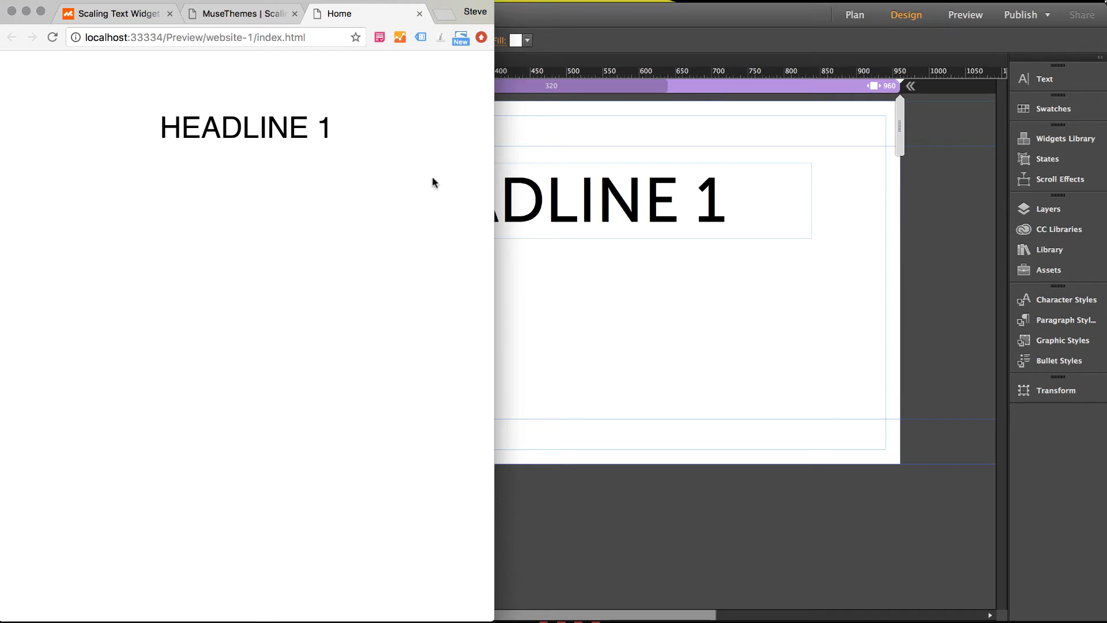
- Set the widget's mobile breakpoint to a 499 px max width with 10 vw font size
click(574, 140)
click(109, 210)
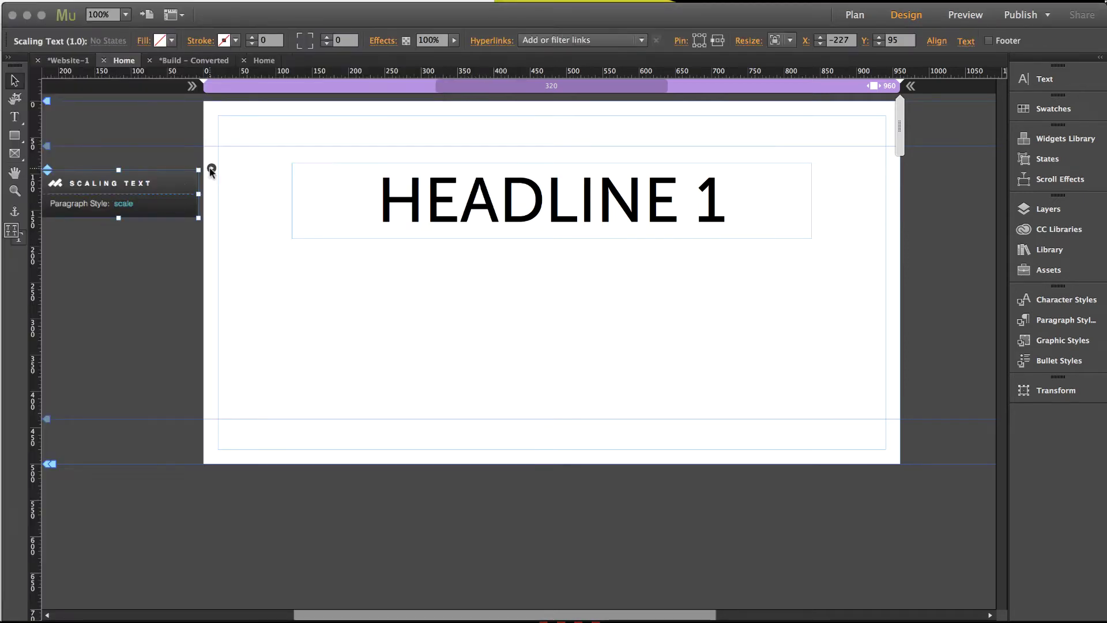
click(212, 169)
click(284, 239)
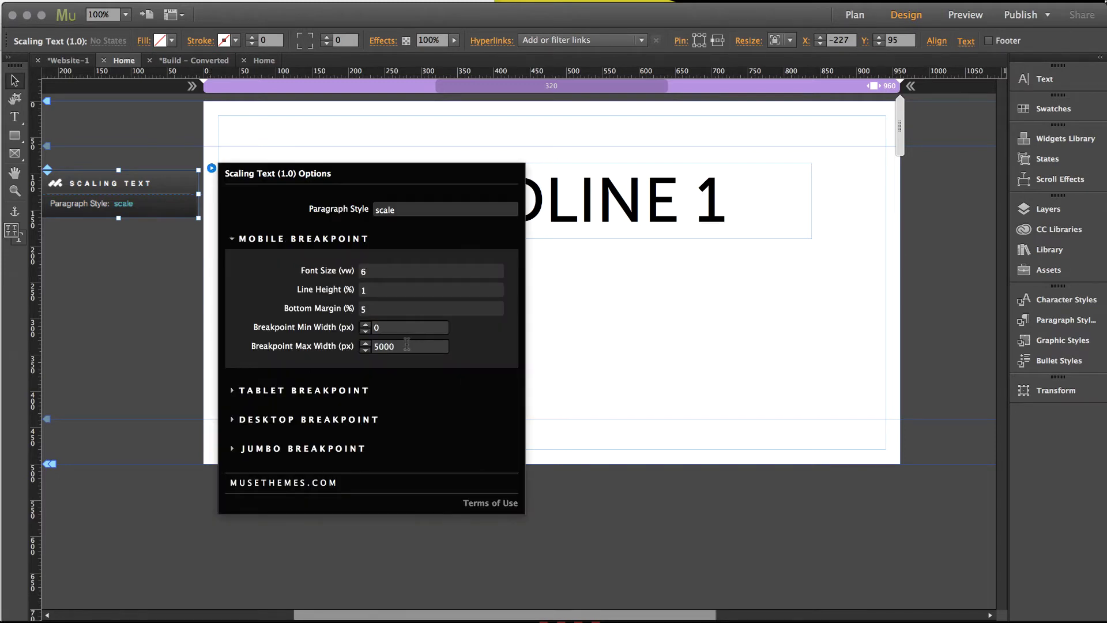
click(406, 344)
text(499)
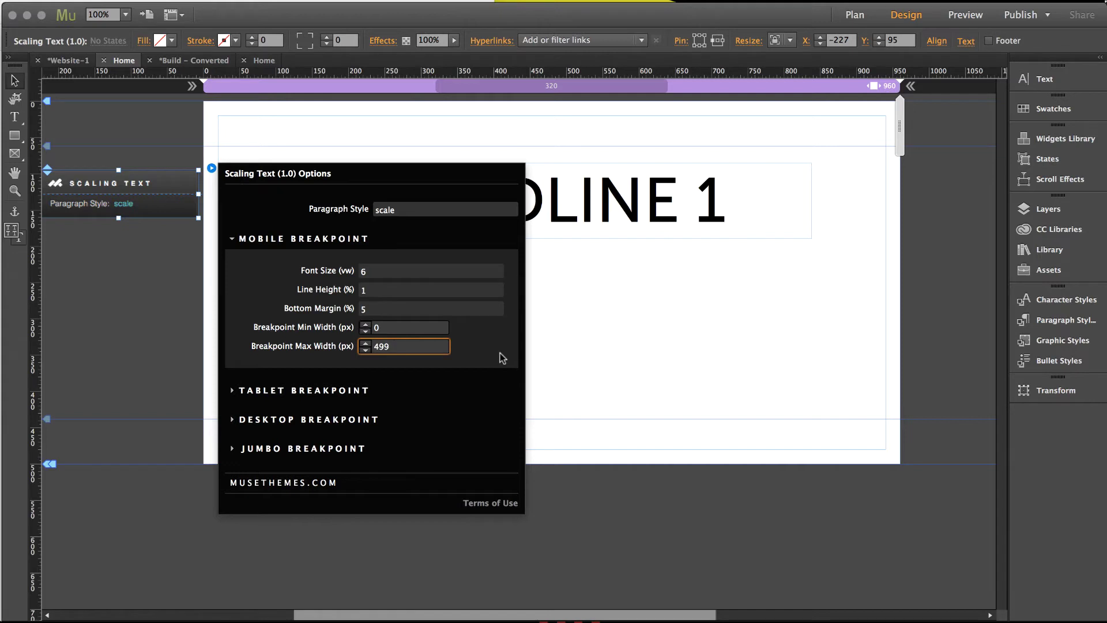
key(Return)
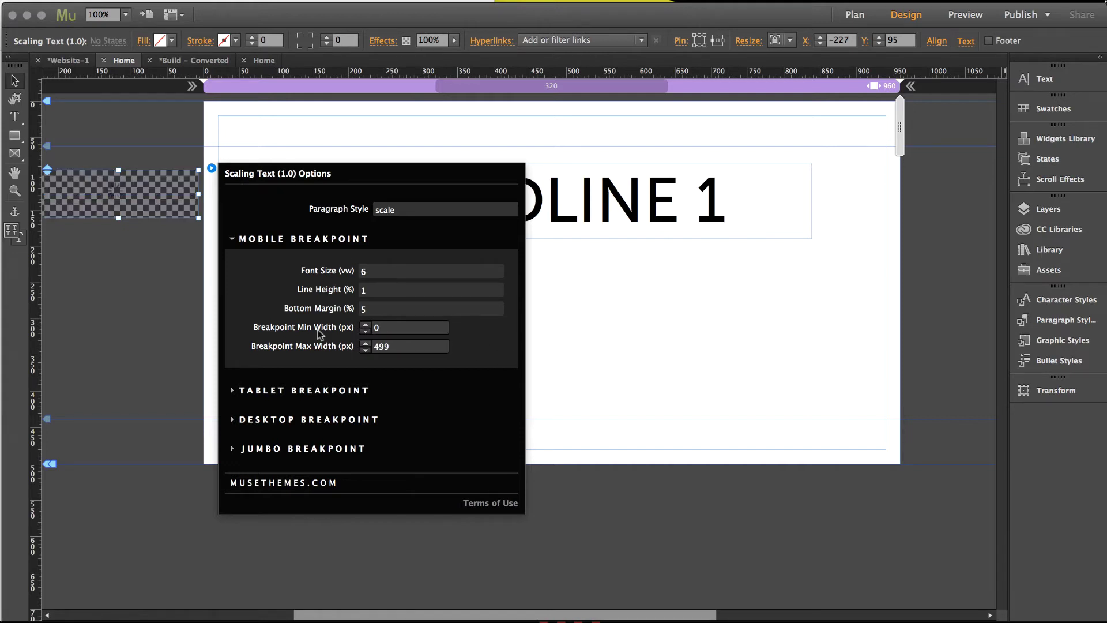
double_click(377, 270)
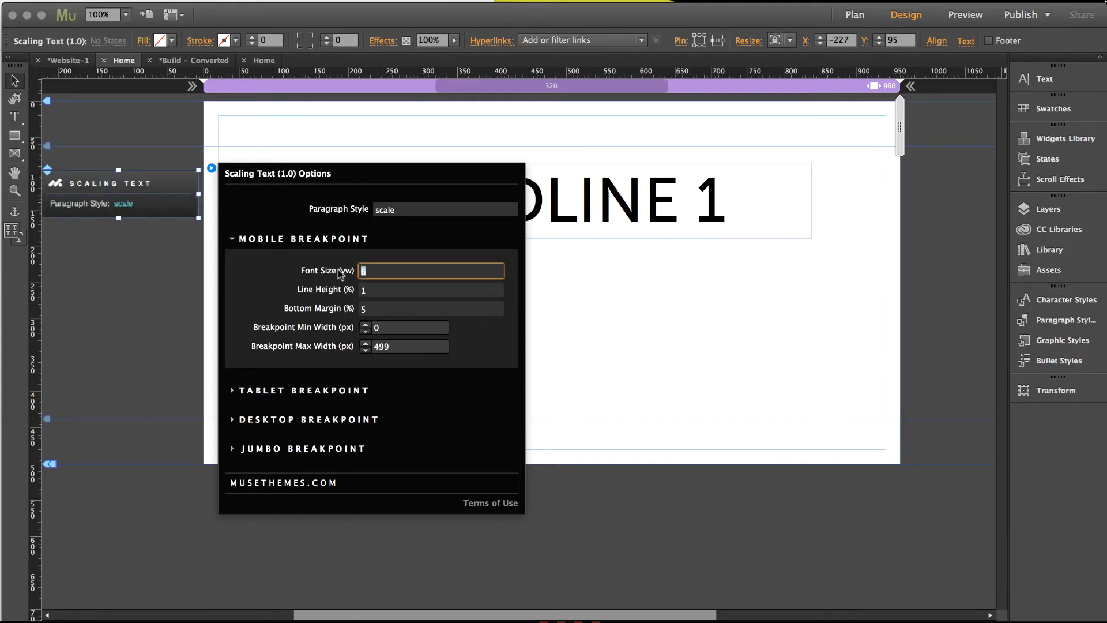
key(Return)
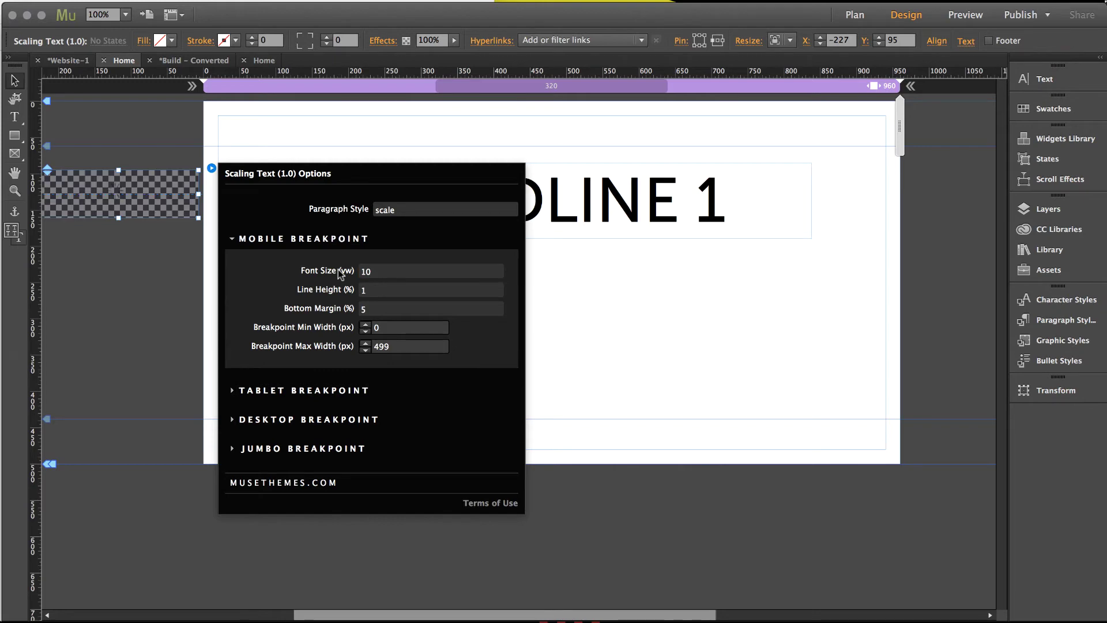
- Set the tablet breakpoint to span 500–2500 px and close the widget options
click(285, 390)
double_click(379, 478)
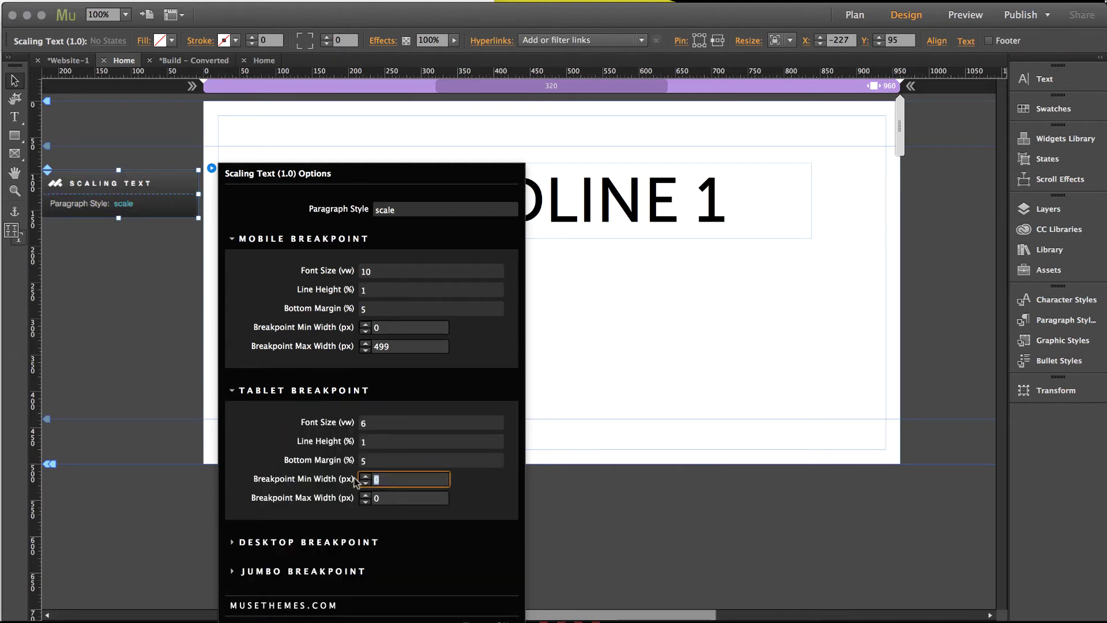
text(500)
key(Tab)
text(2500)
key(Return)
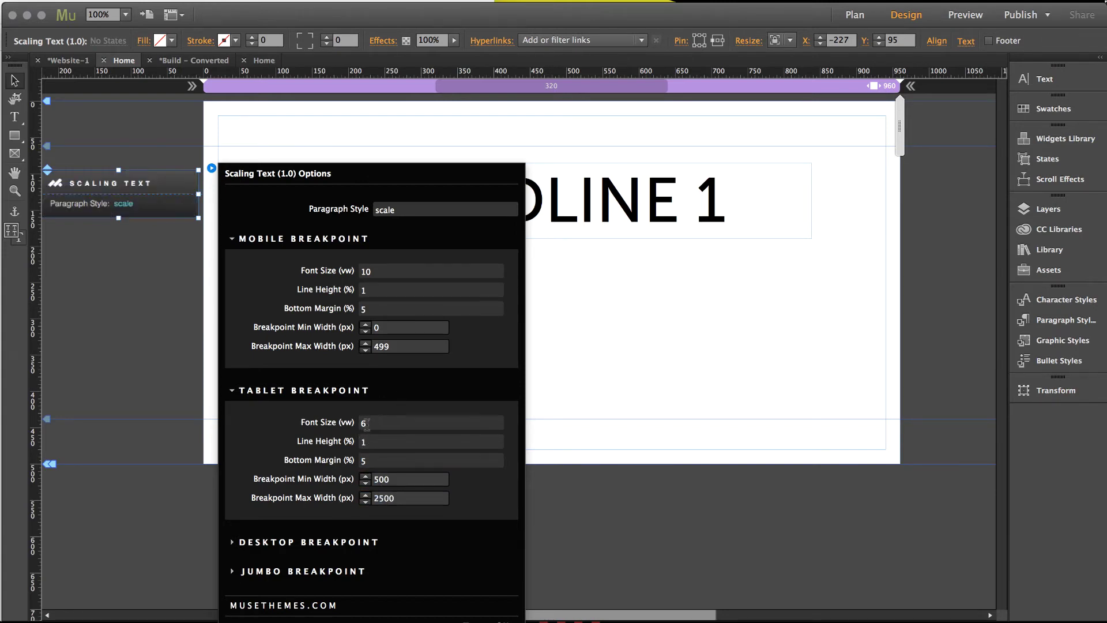
click(173, 297)
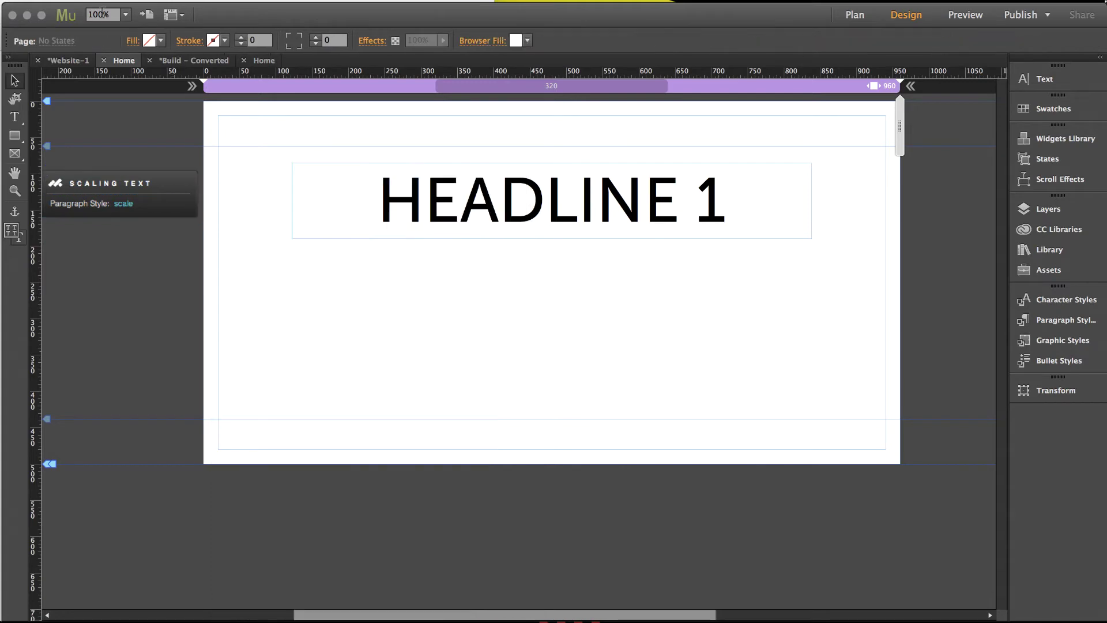
- Preview the whole site in Chrome and widen the window back to full screen width
click(94, 5)
click(165, 175)
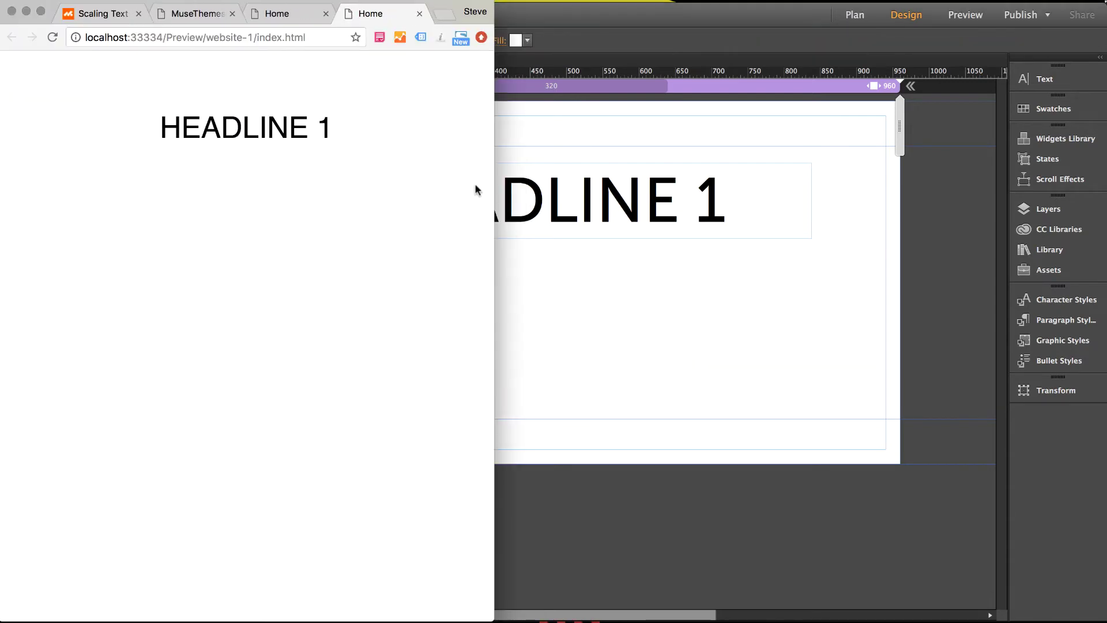
drag(493, 178, 1106, 186)
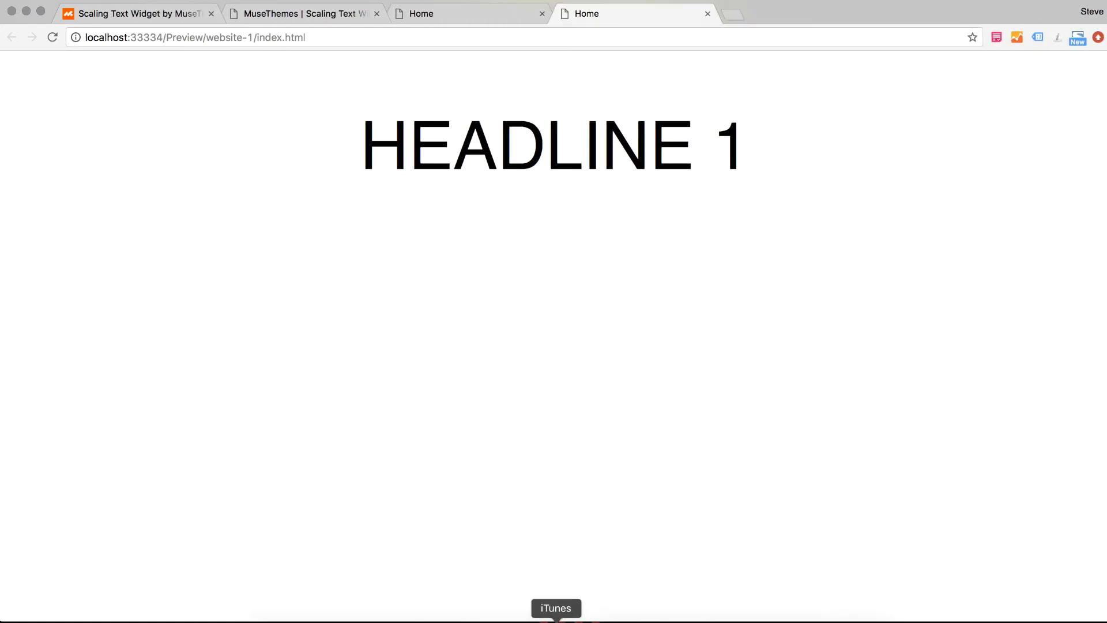
- Back in Muse, show the Scaling Text widget's Desktop and Jumbo breakpoint settings (6 vw, 0–0 px)
click(370, 619)
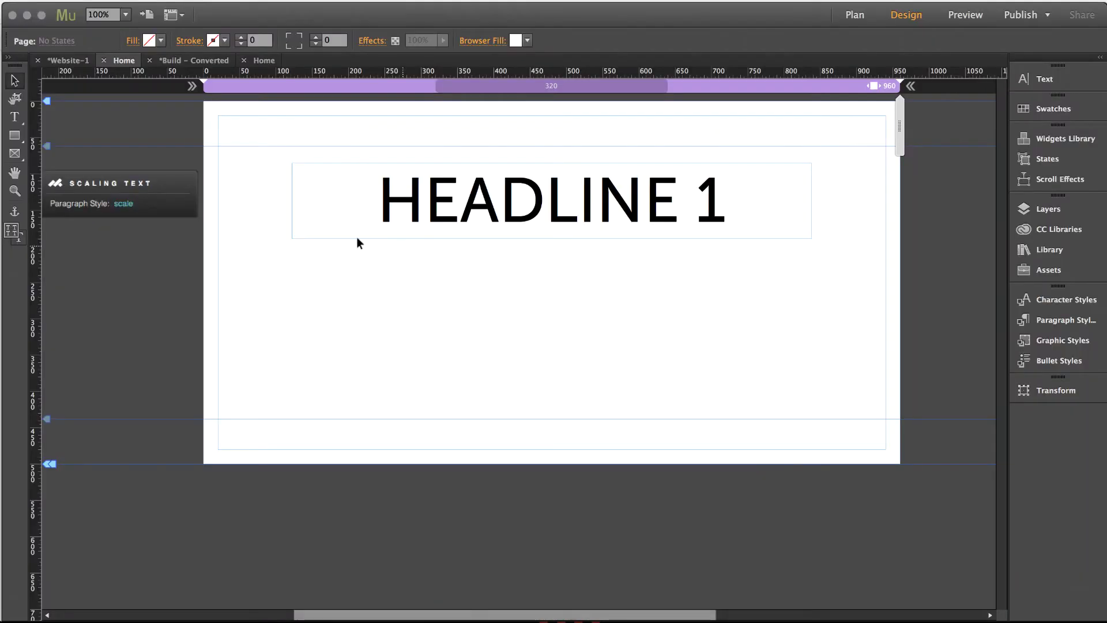
click(173, 196)
click(211, 168)
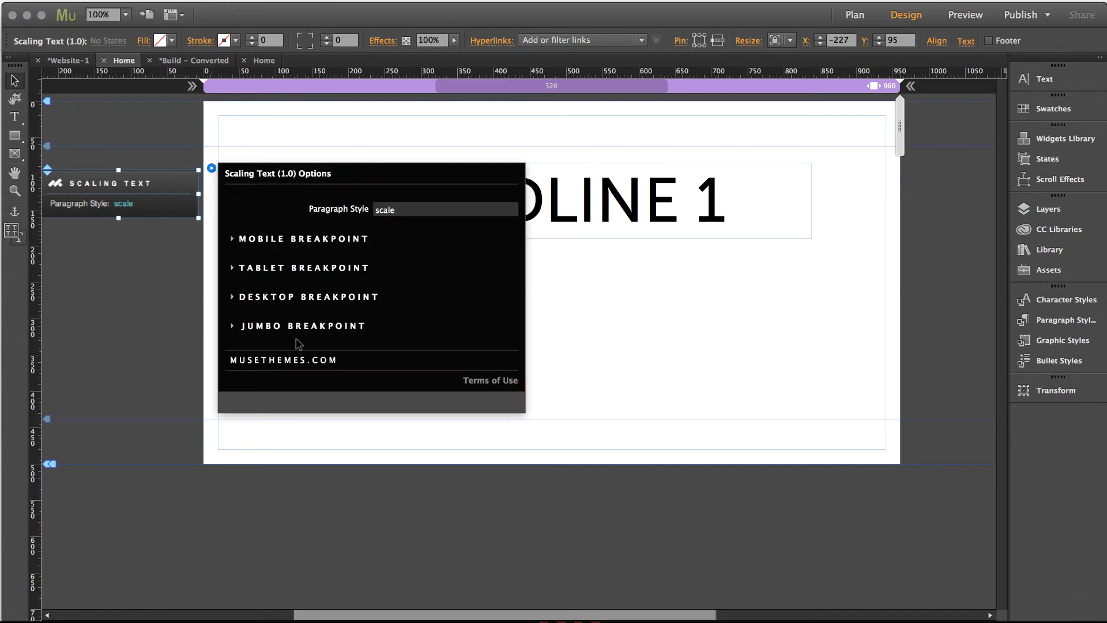
click(279, 299)
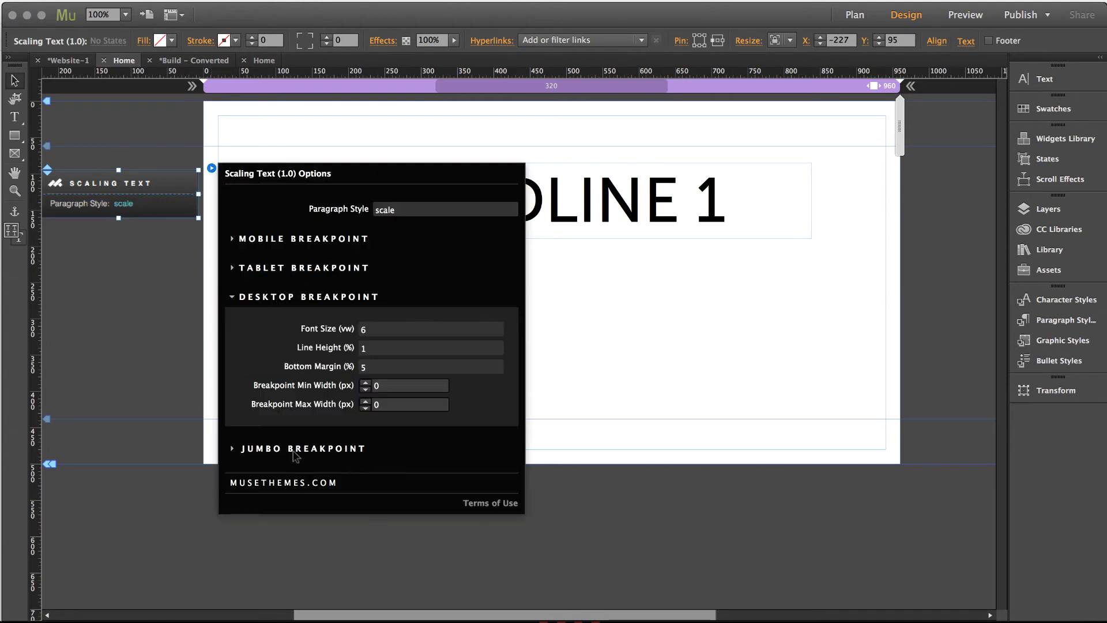
click(337, 452)
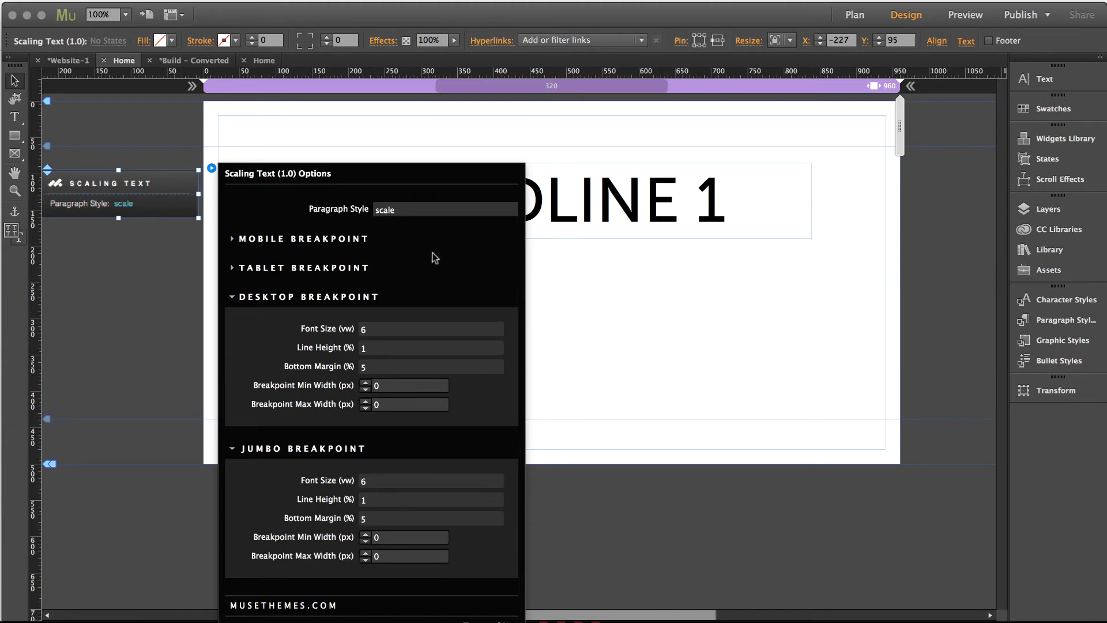
- Close the widget options and switch to the Build – Converted Home page
click(304, 121)
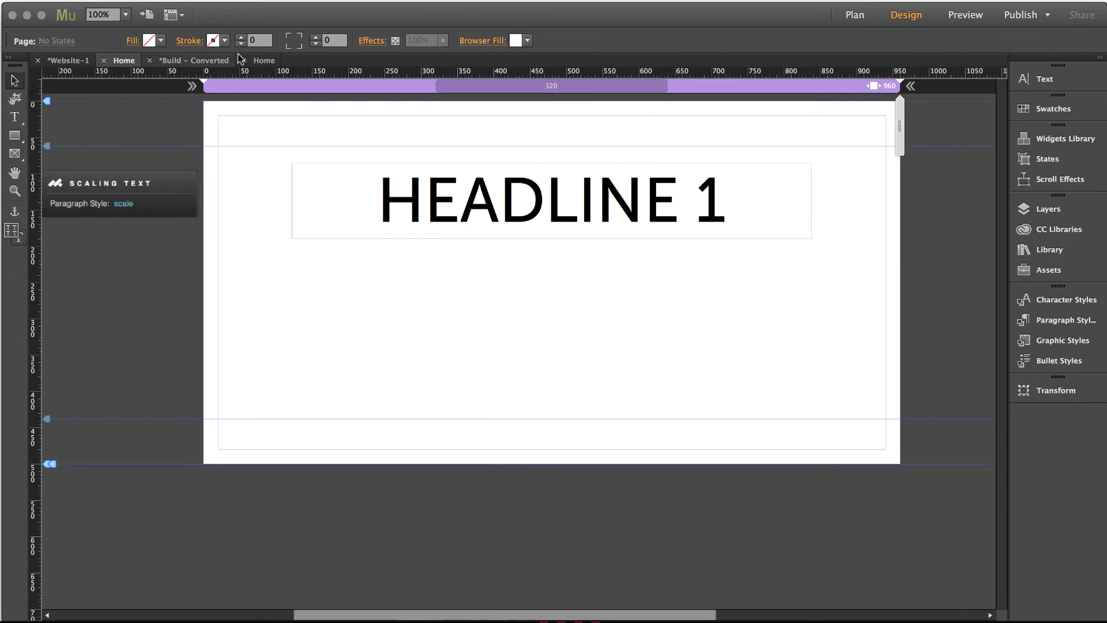
click(268, 59)
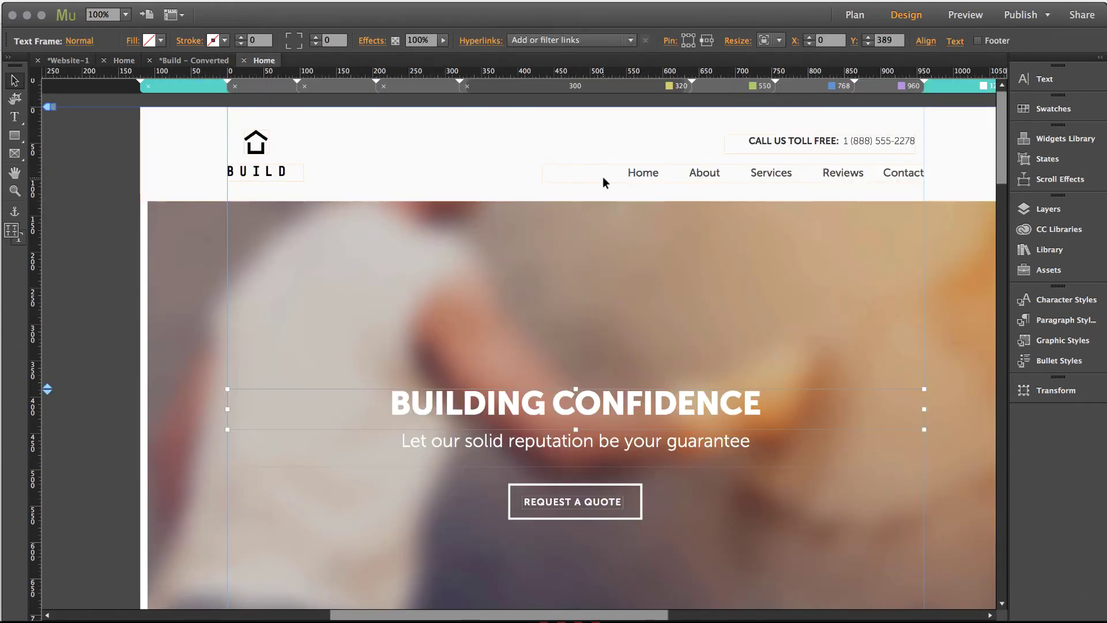
scroll(603, 179, down, 1)
- Drag a Scaling Text widget from the MT Toolbox library and position it beside the BUILDING CONFIDENCE headline
click(1049, 249)
drag(778, 384, 52, 180)
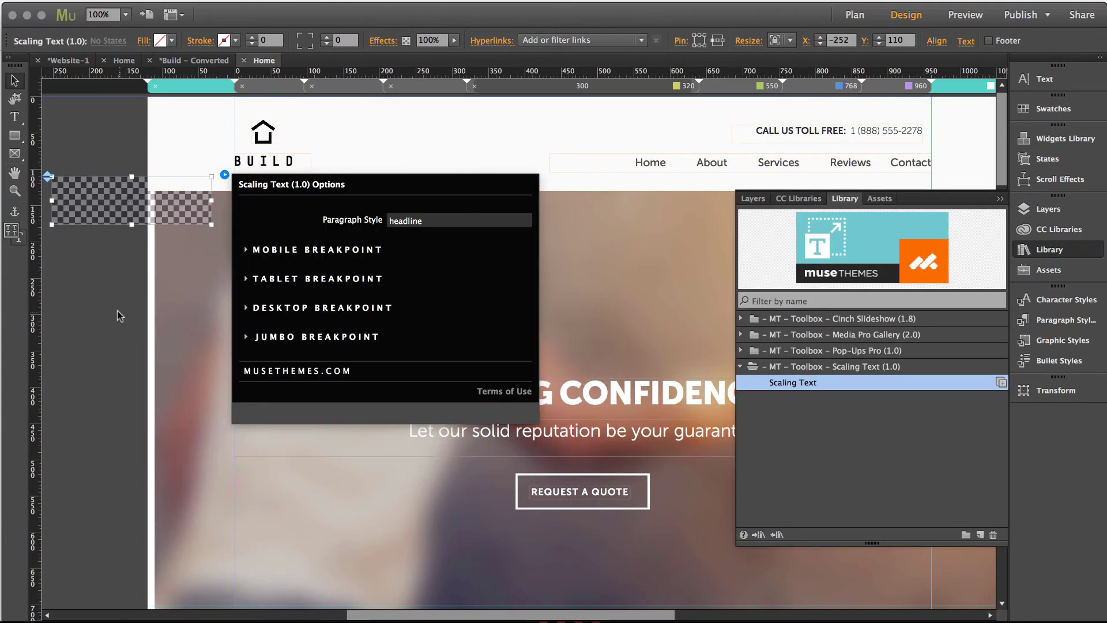
click(612, 411)
click(613, 410)
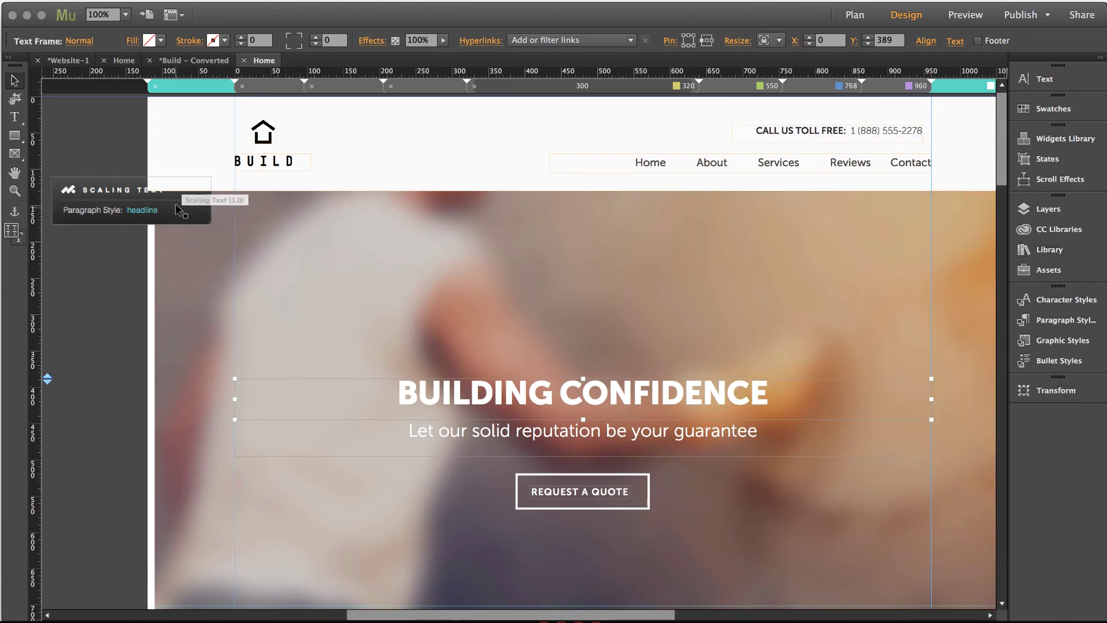
drag(183, 210, 107, 238)
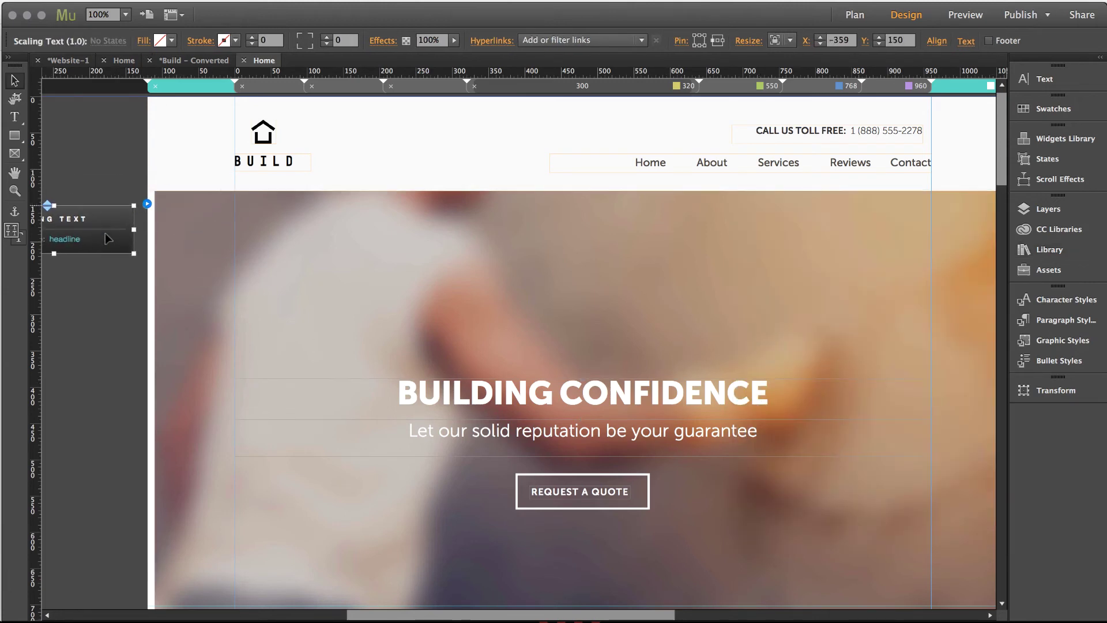
- Change the BUILDING CONFIDENCE style name 'h1 Headine-White' to 'h1-Headine-White', copying the new name
click(628, 392)
click(1055, 323)
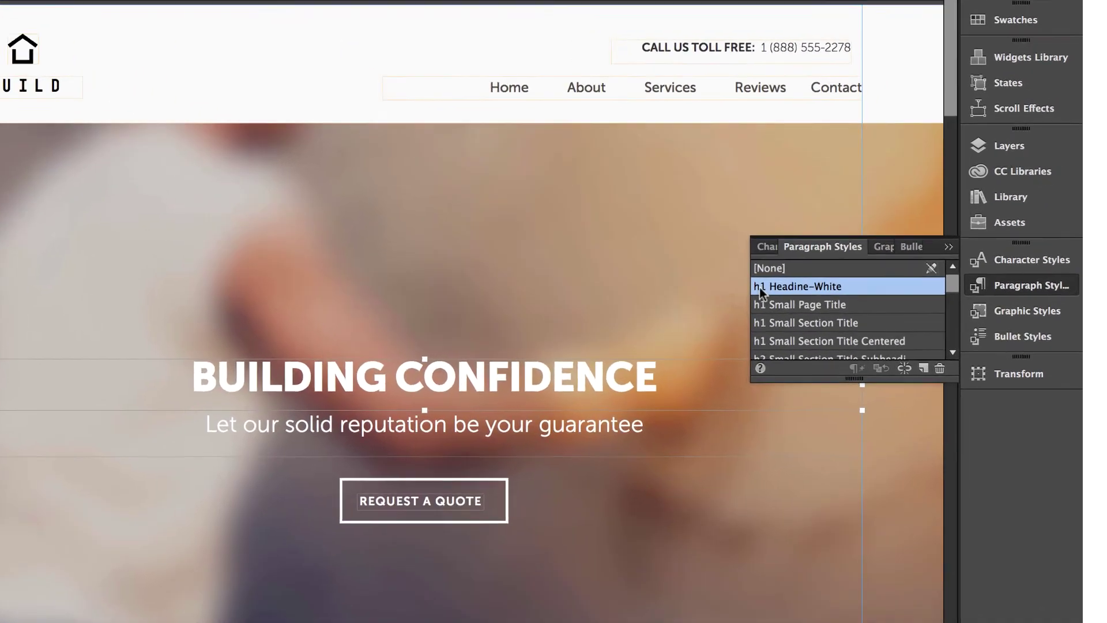
mouse_move(881, 326)
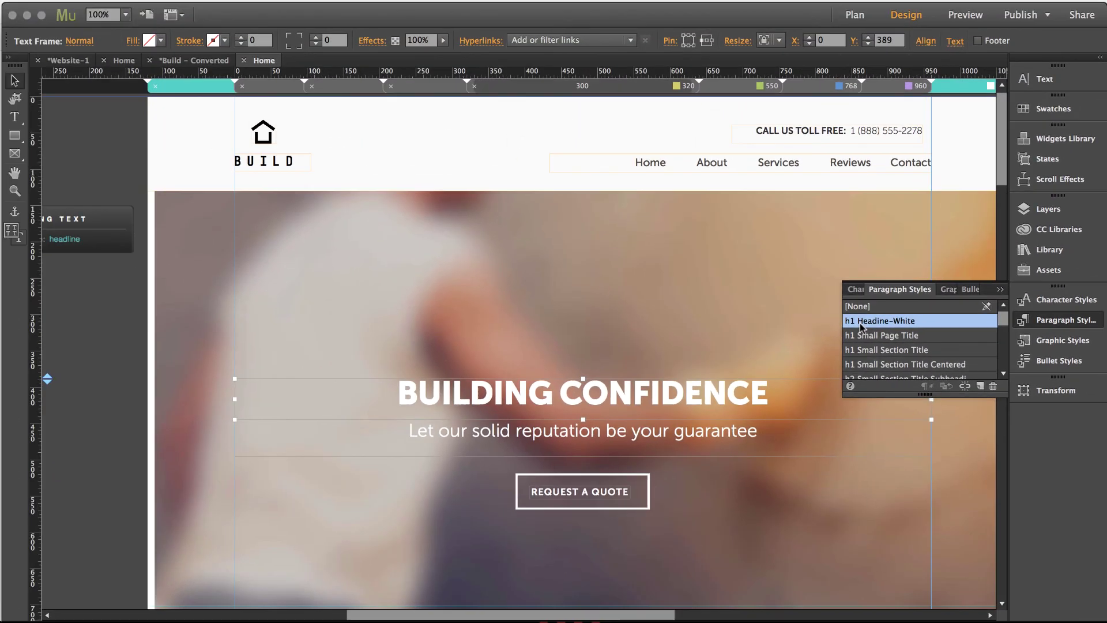
double_click(658, 245)
click(518, 251)
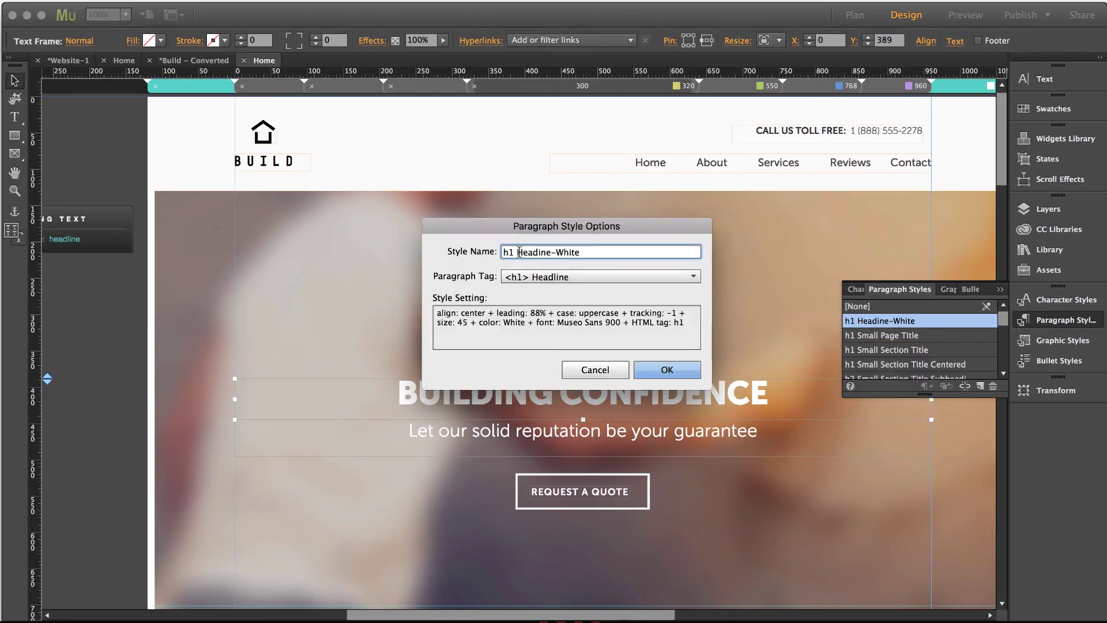
key(BackSpace)
text(-)
drag(605, 252, 454, 265)
key(super+c)
key(Return)
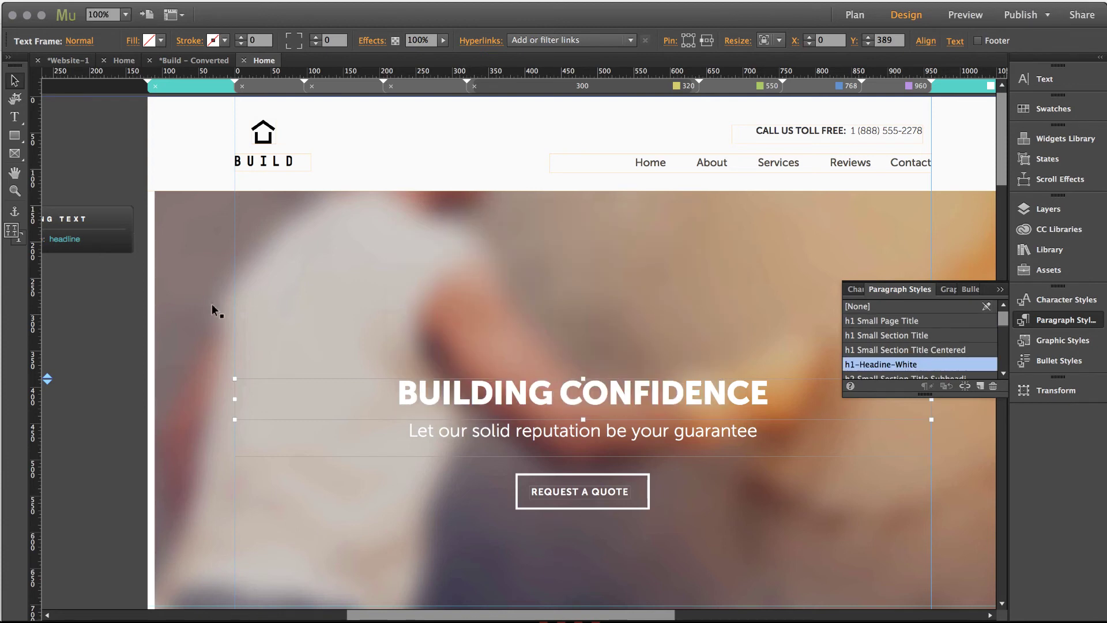
- Paste h1-Headine-White as the widget's Paragraph Style and set Mobile Breakpoint Max Width to 5000
click(115, 251)
click(147, 203)
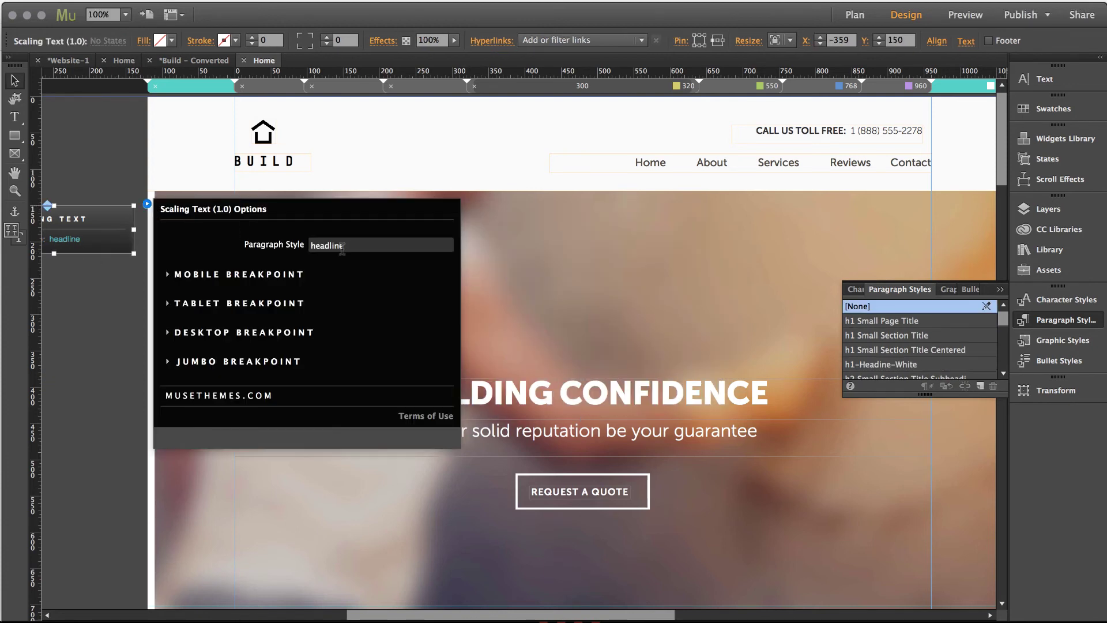
key(super+v)
key(Return)
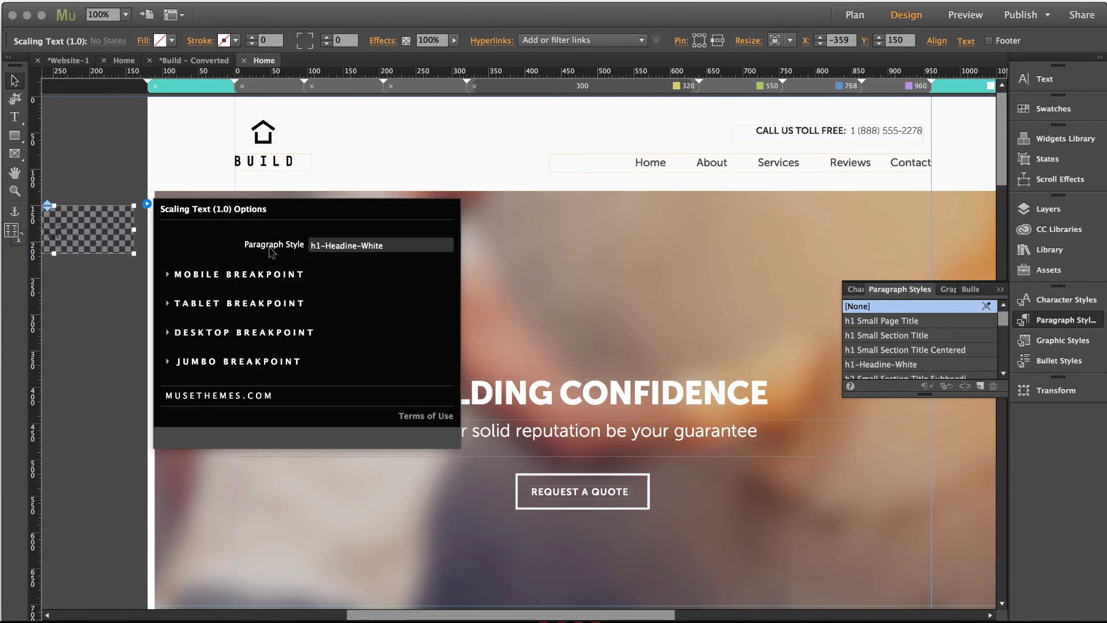
click(245, 275)
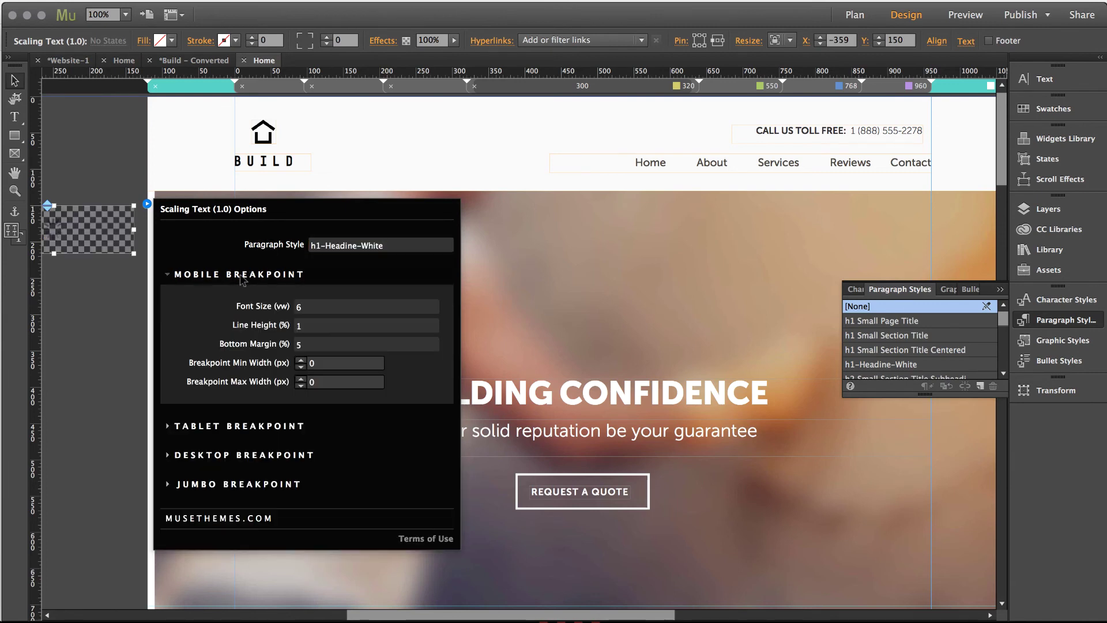
click(323, 381)
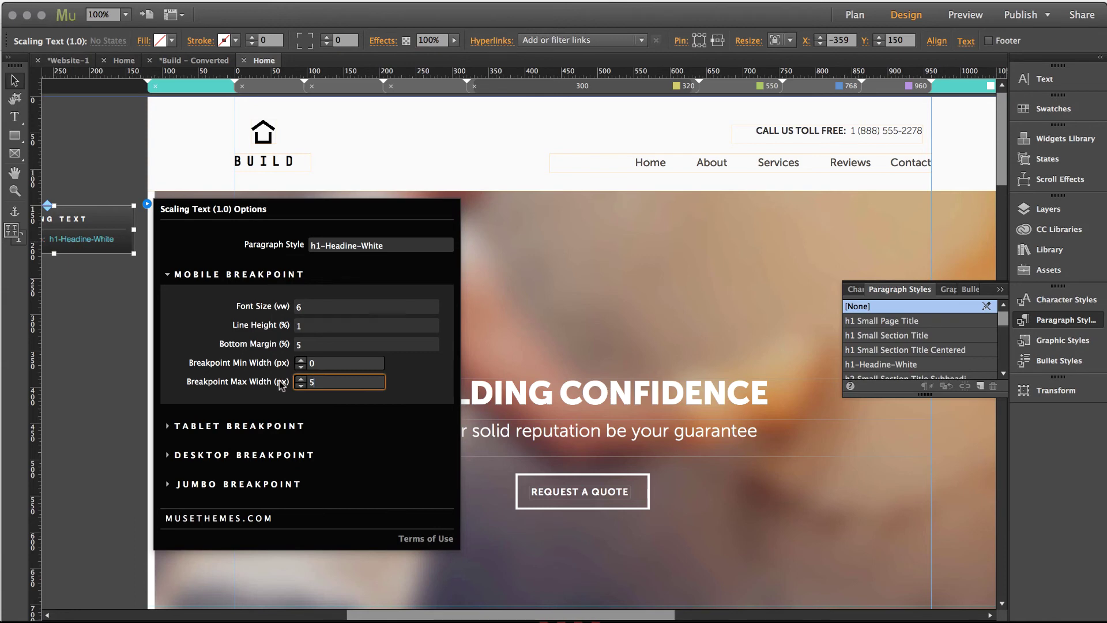
key(Return)
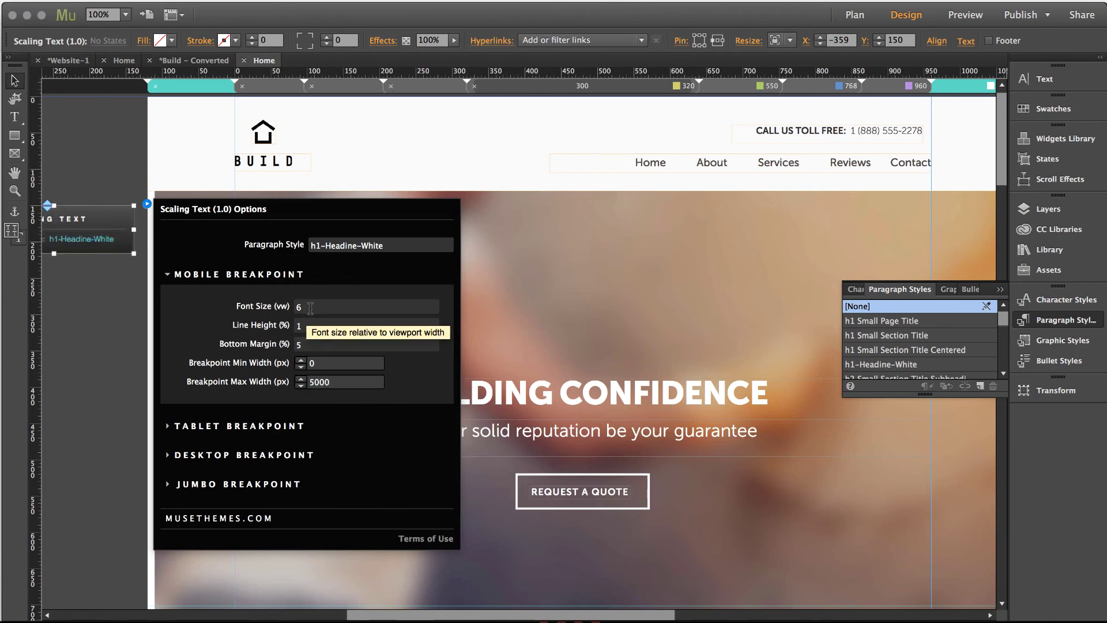
- Preview the Build page in Chrome, resize the window to watch BUILDING CONFIDENCE rescale, then return to Muse
click(123, 156)
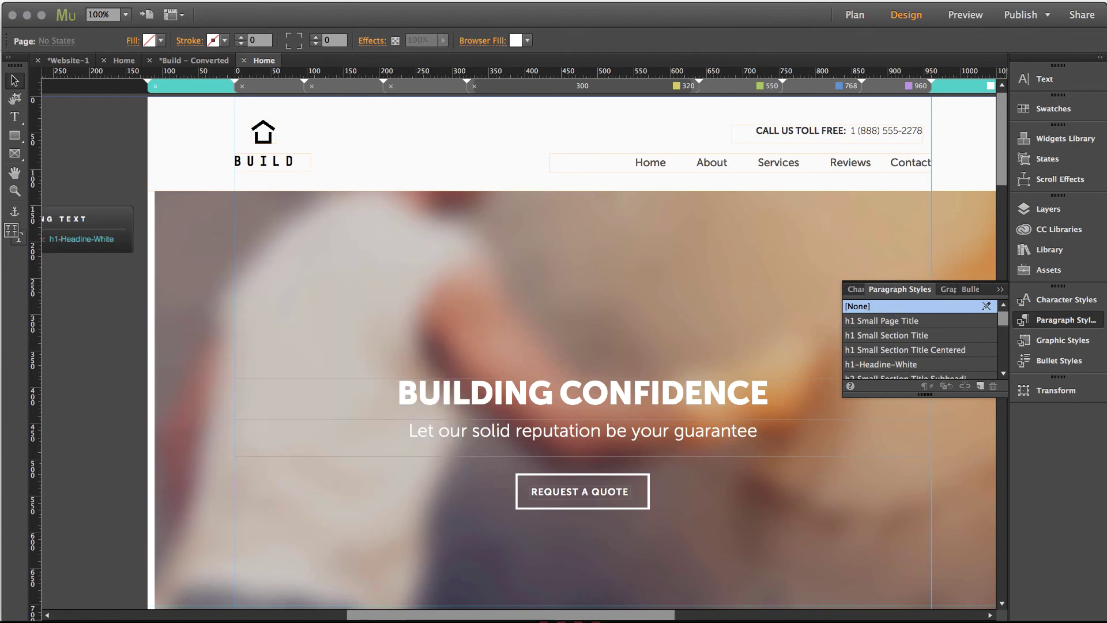
click(160, 165)
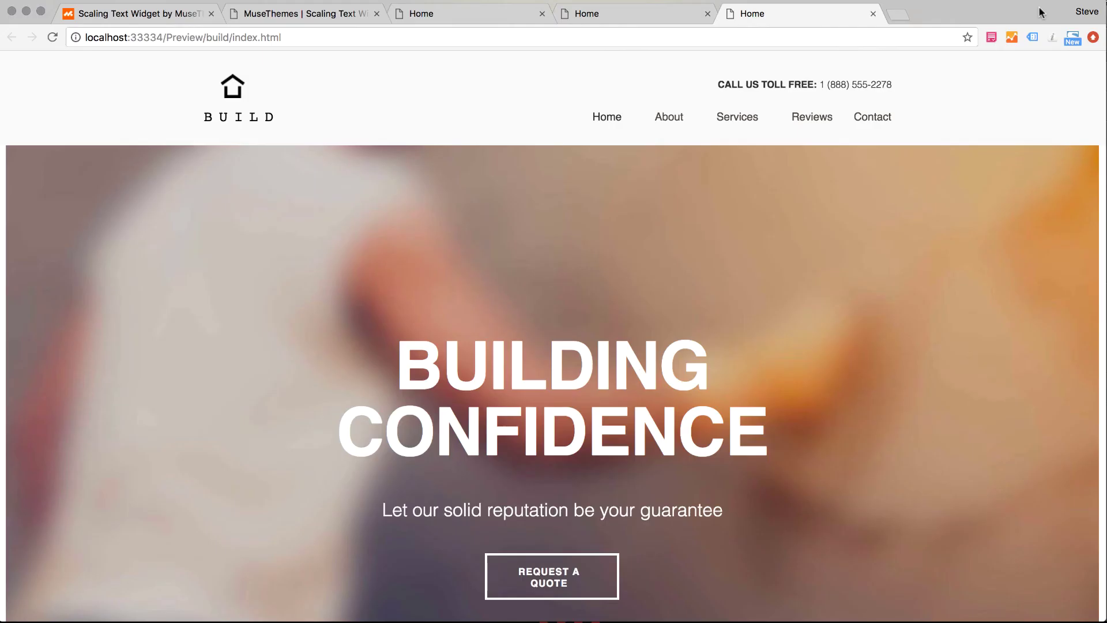
drag(1103, 82, 985, 157)
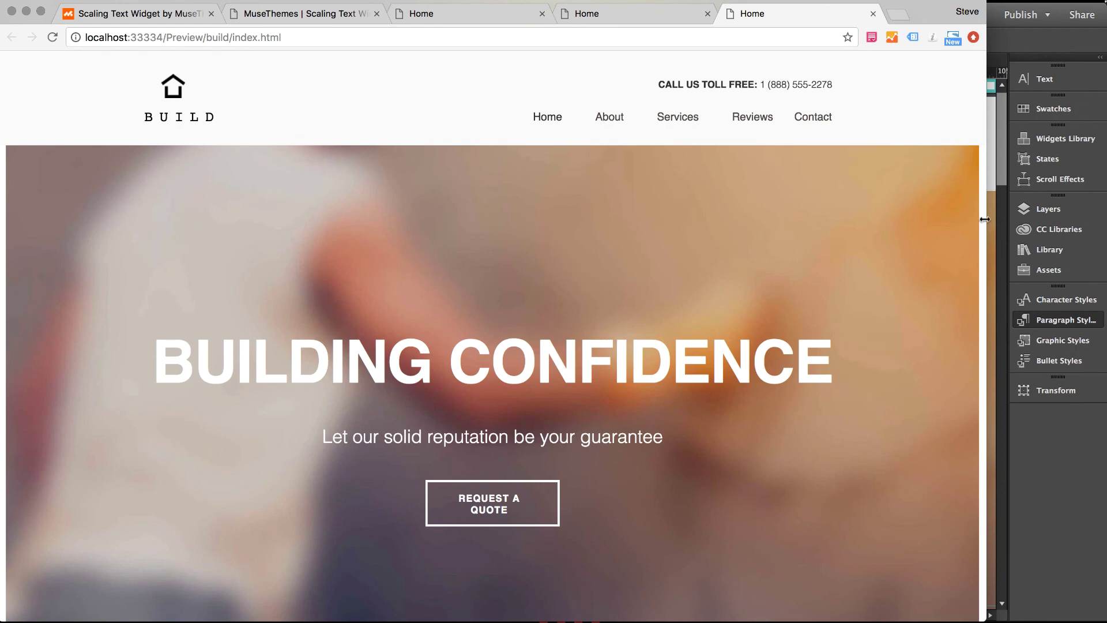
drag(985, 219, 1052, 218)
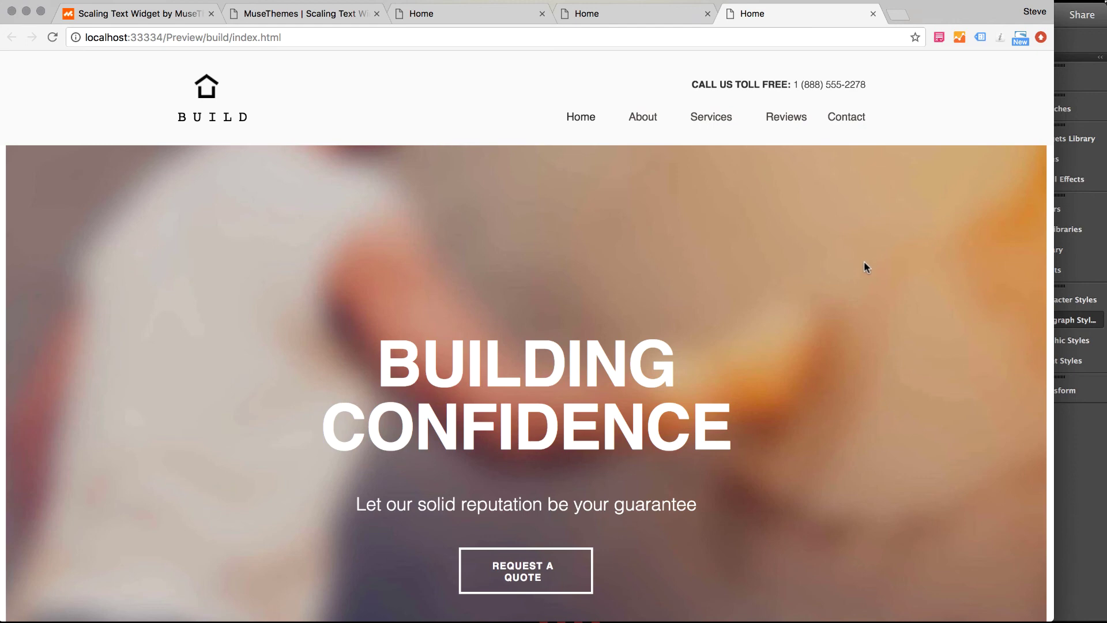
drag(1057, 249, 1106, 251)
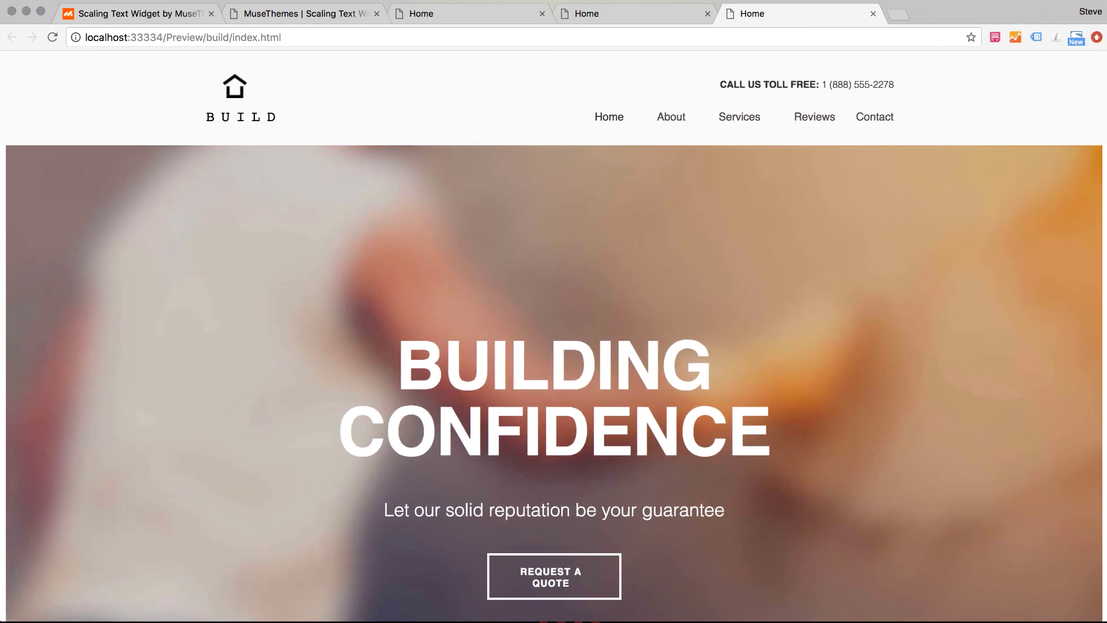
click(370, 617)
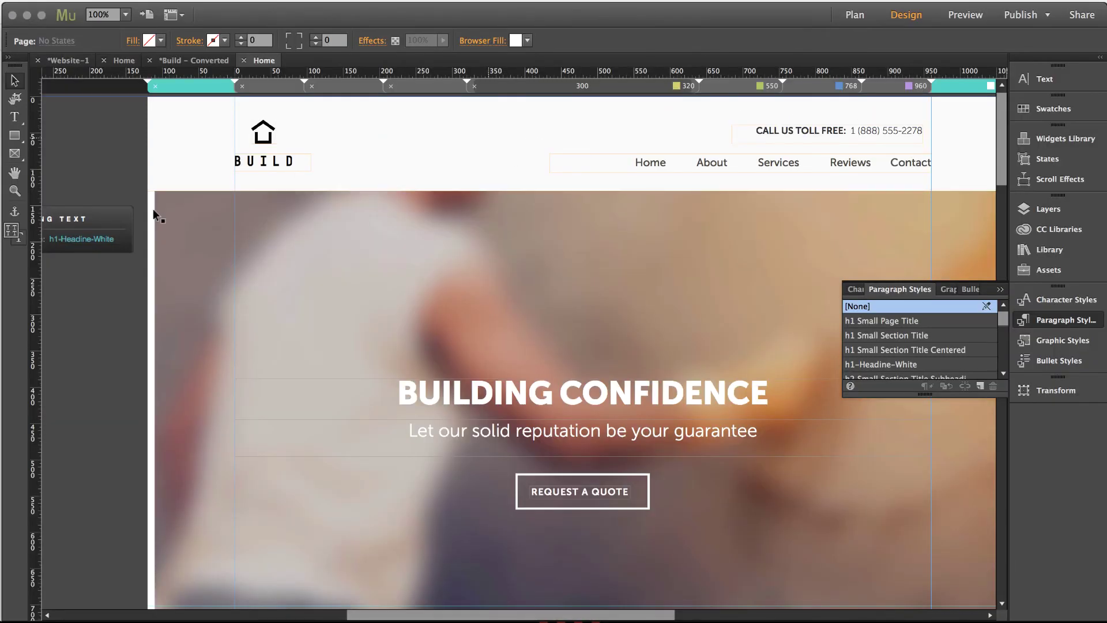
- Shift the Scaling Text widget right toward the page, check its options, then deselect it
drag(85, 233, 175, 244)
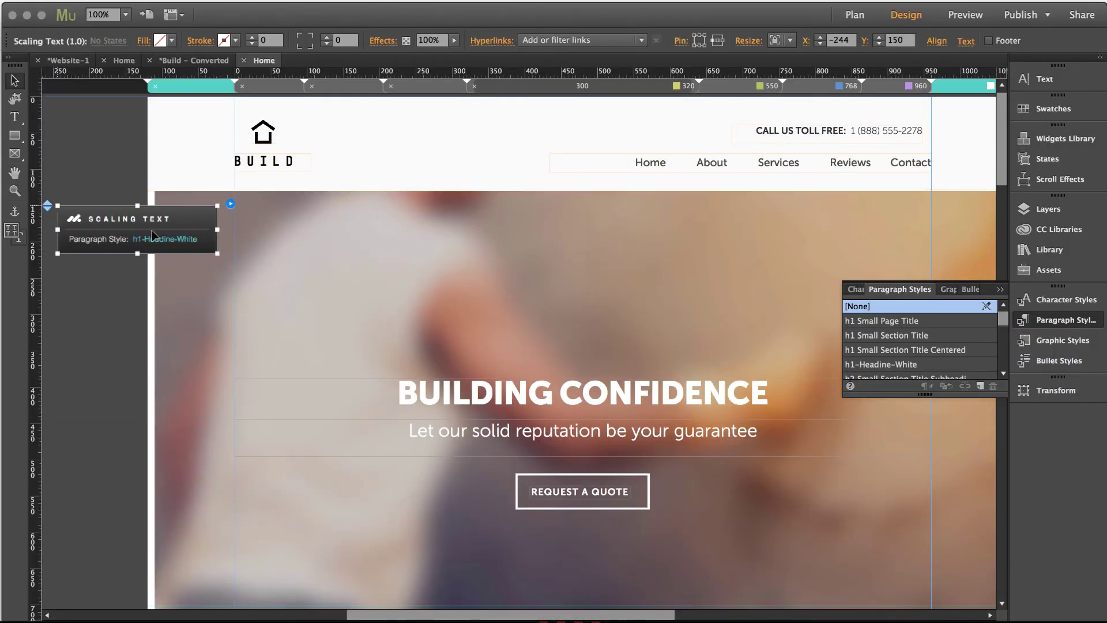
click(235, 215)
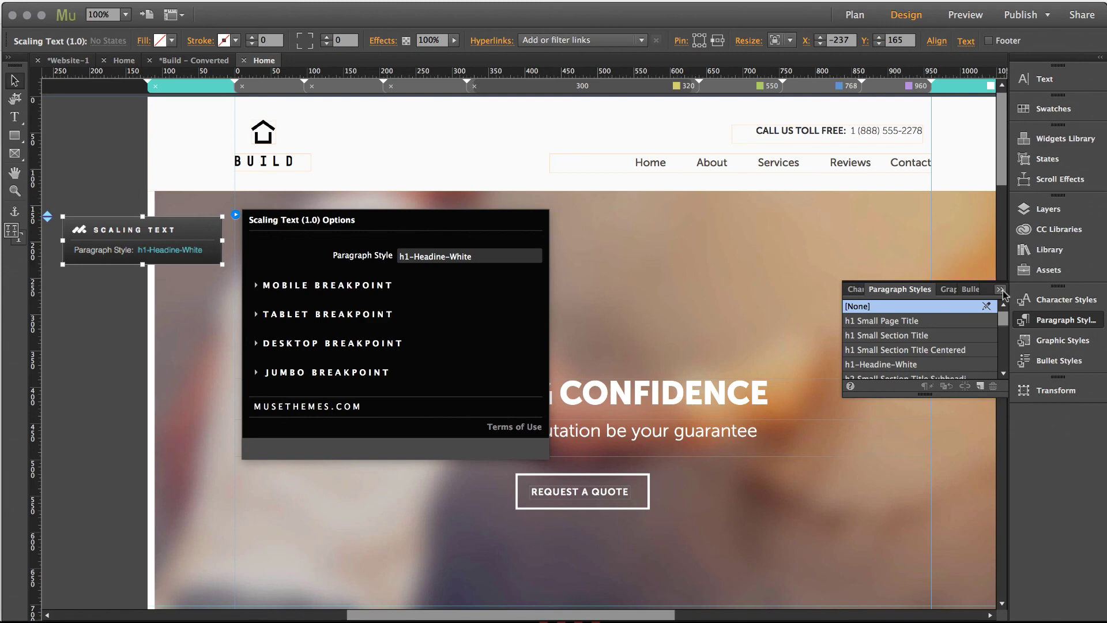
key(Escape)
click(400, 142)
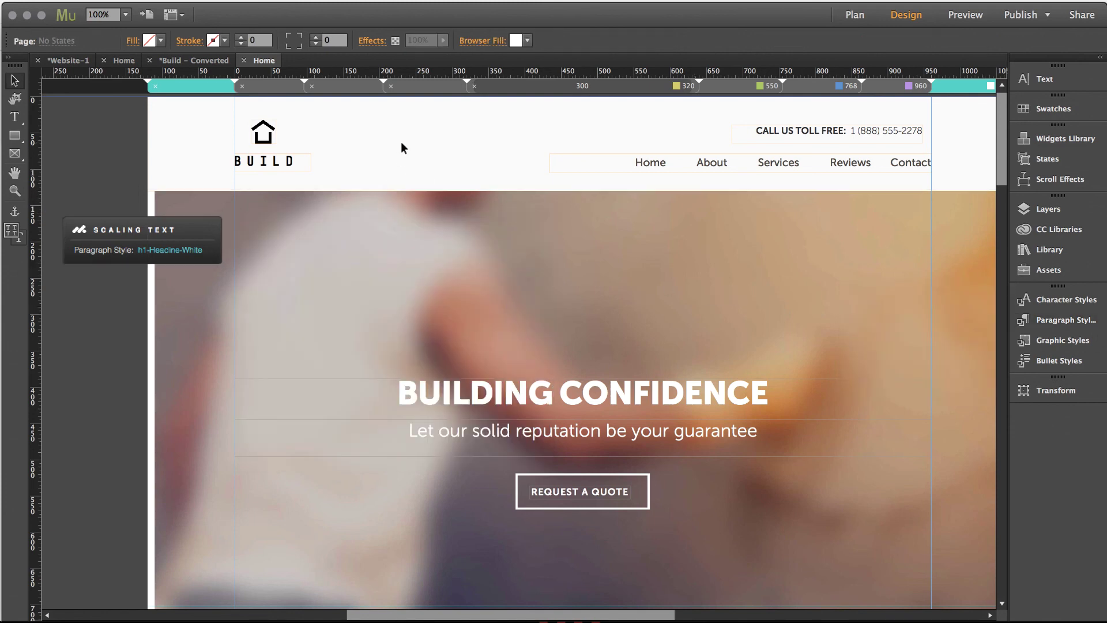